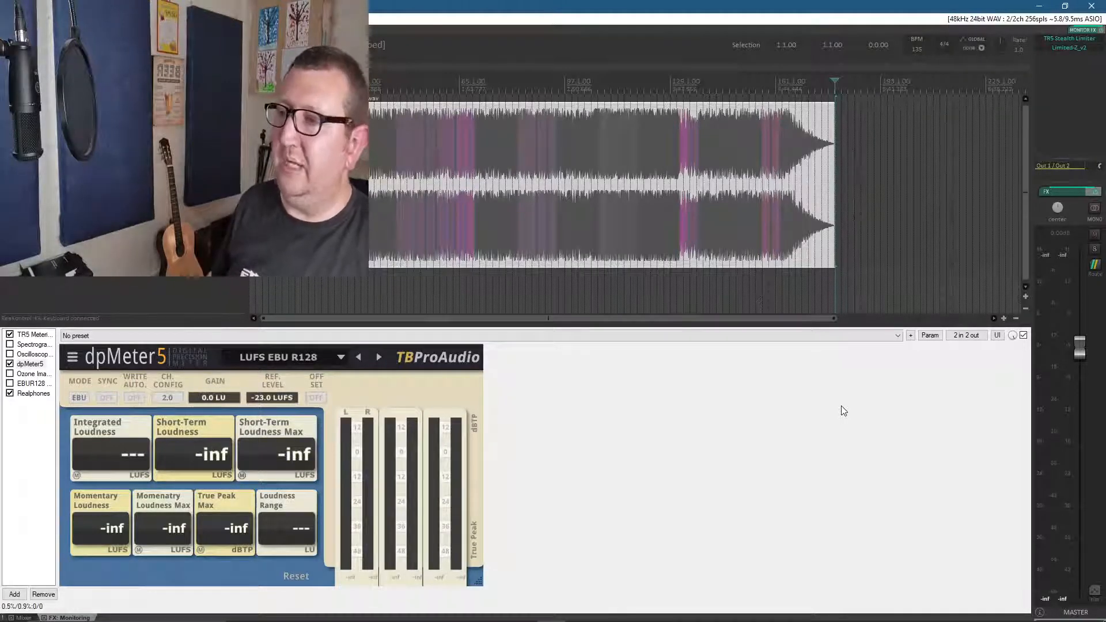
Show the TR5 Metering and dpMeter5 plugins in the monitoring FX chain, enlarge the docked view, and close it
click(35, 335)
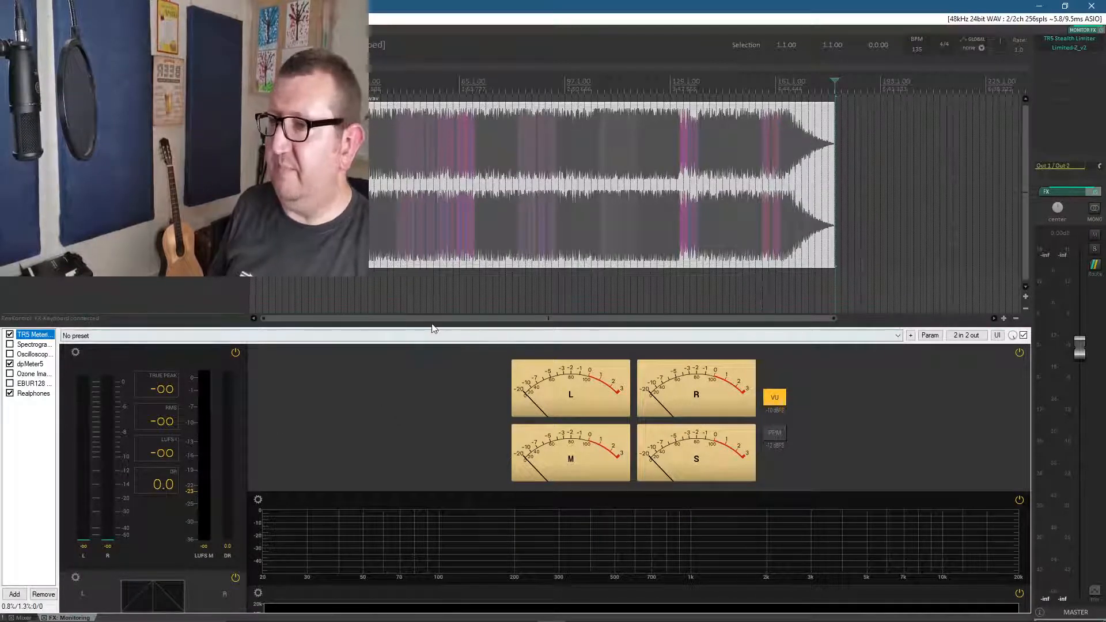
drag(433, 325, 432, 287)
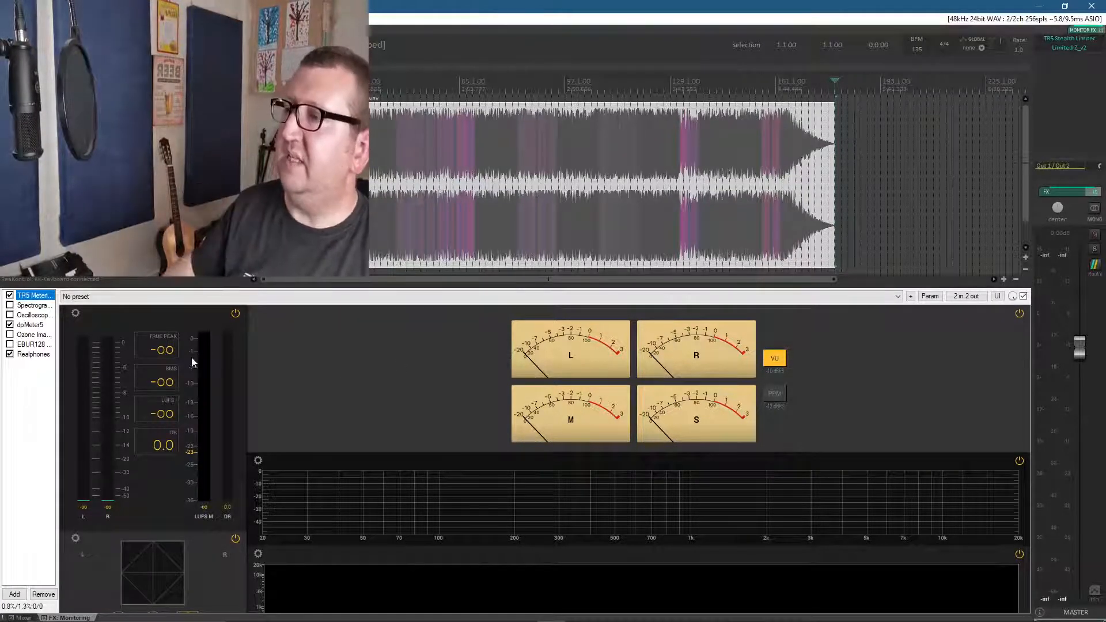
click(36, 325)
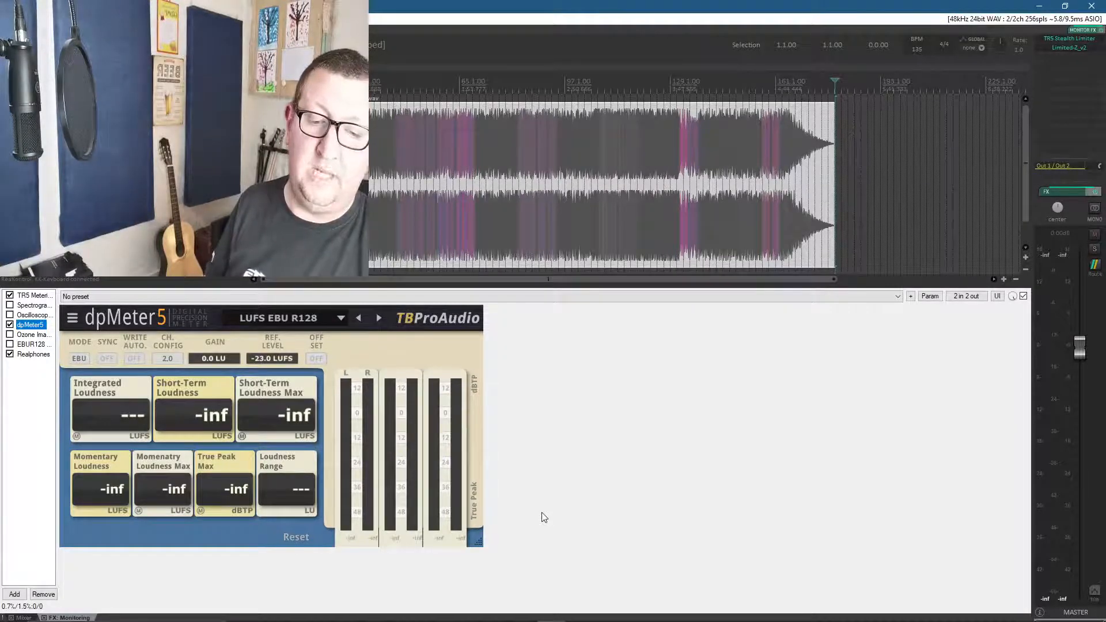
key(Escape)
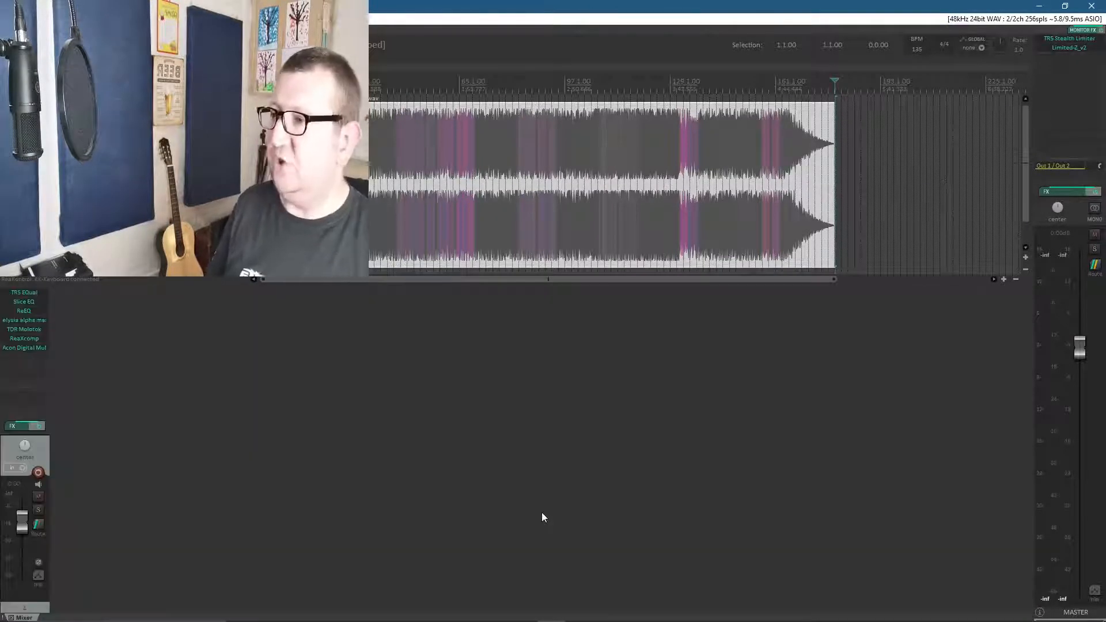
Open and close the TR5 Stealth Limiter and Limited-Z_v2 plugins on the master track to view their controls
click(1070, 40)
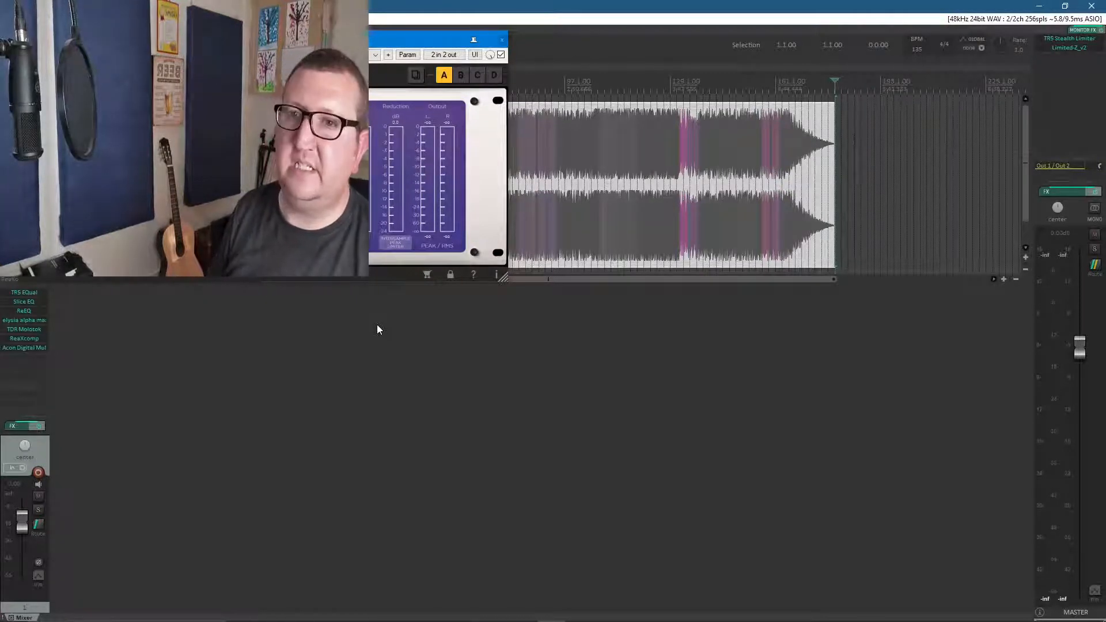
click(502, 40)
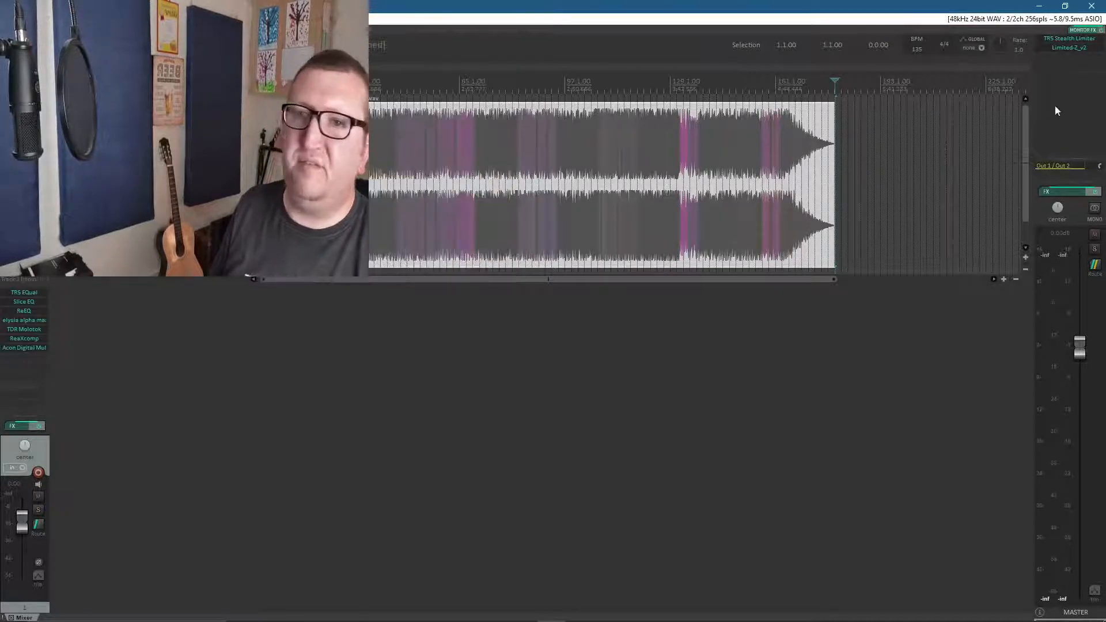
click(1069, 47)
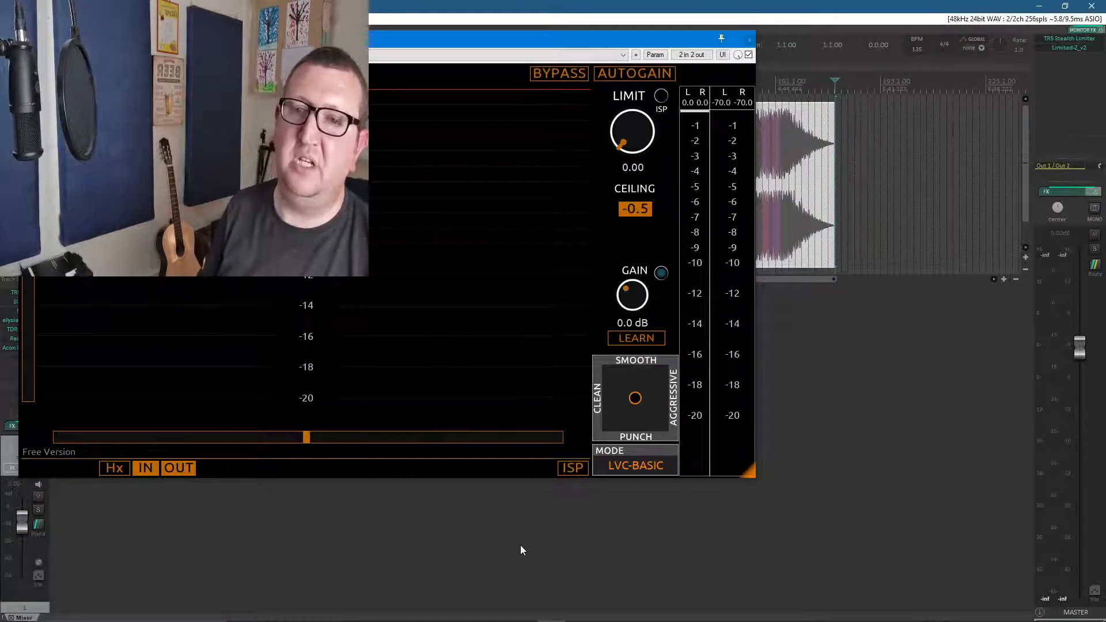
click(750, 41)
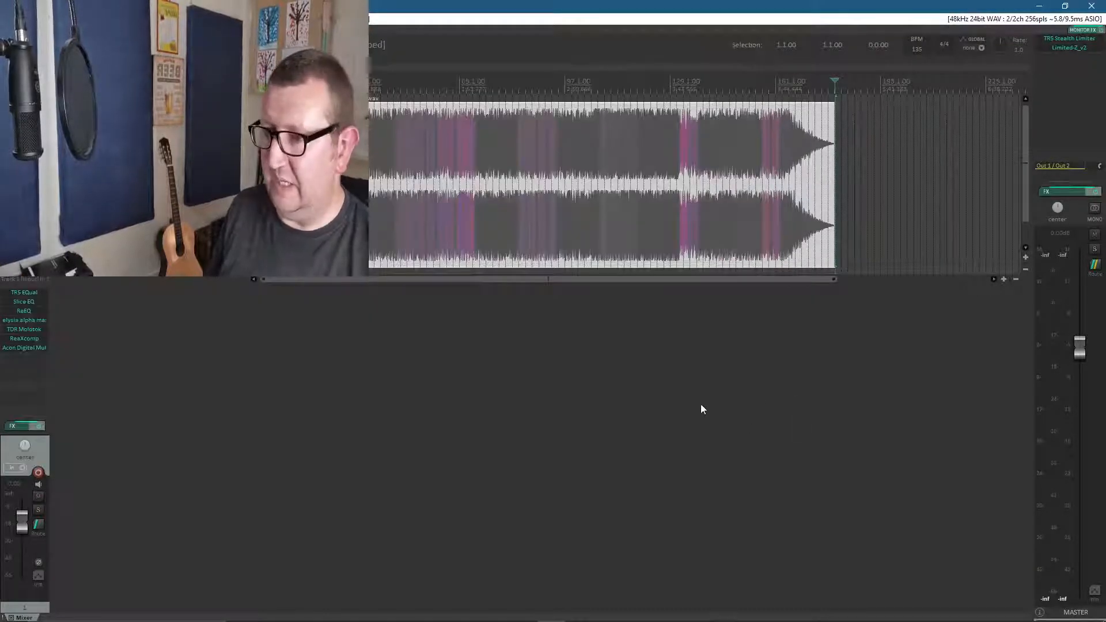
Switch to OBS to change scenes, check the YouTube live stream's analytics and chat, and return to REAPER
mouse_move(670, 620)
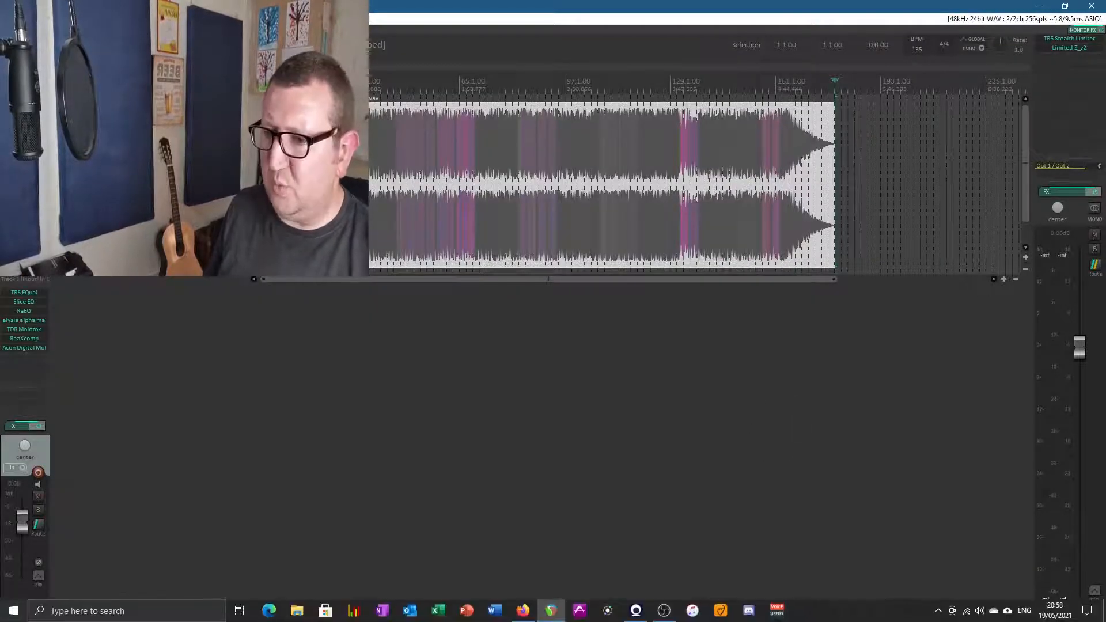
click(663, 611)
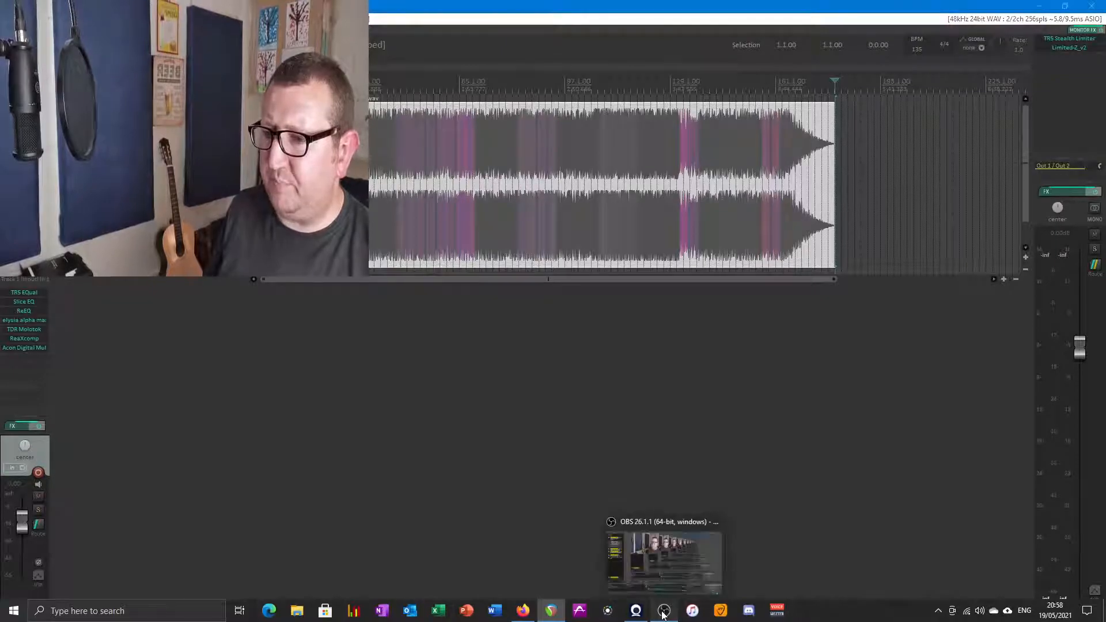
click(68, 540)
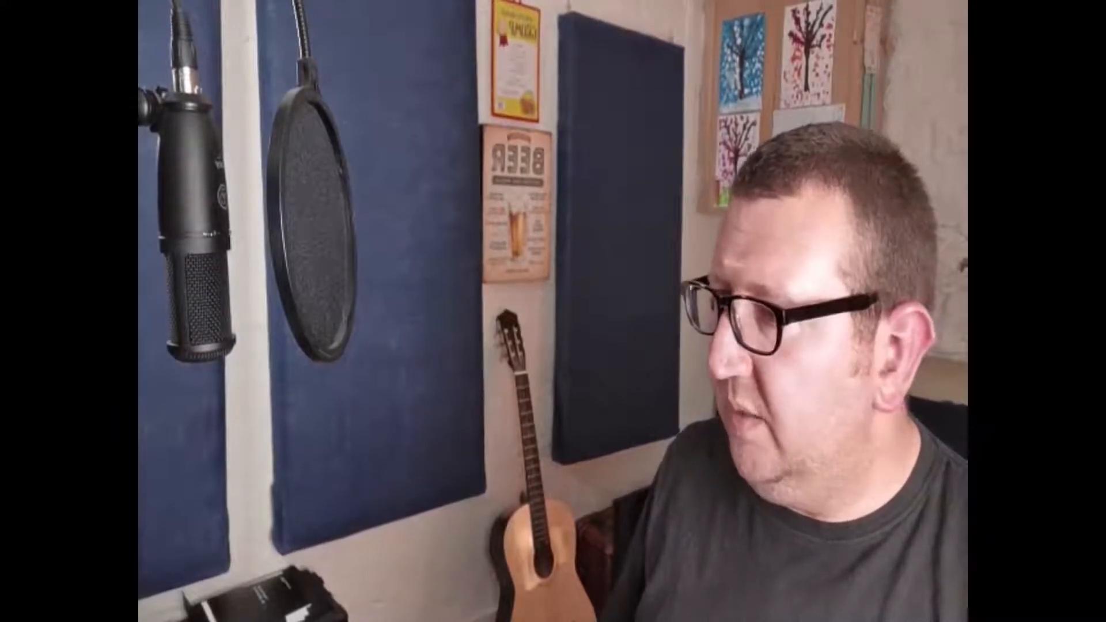
click(23, 560)
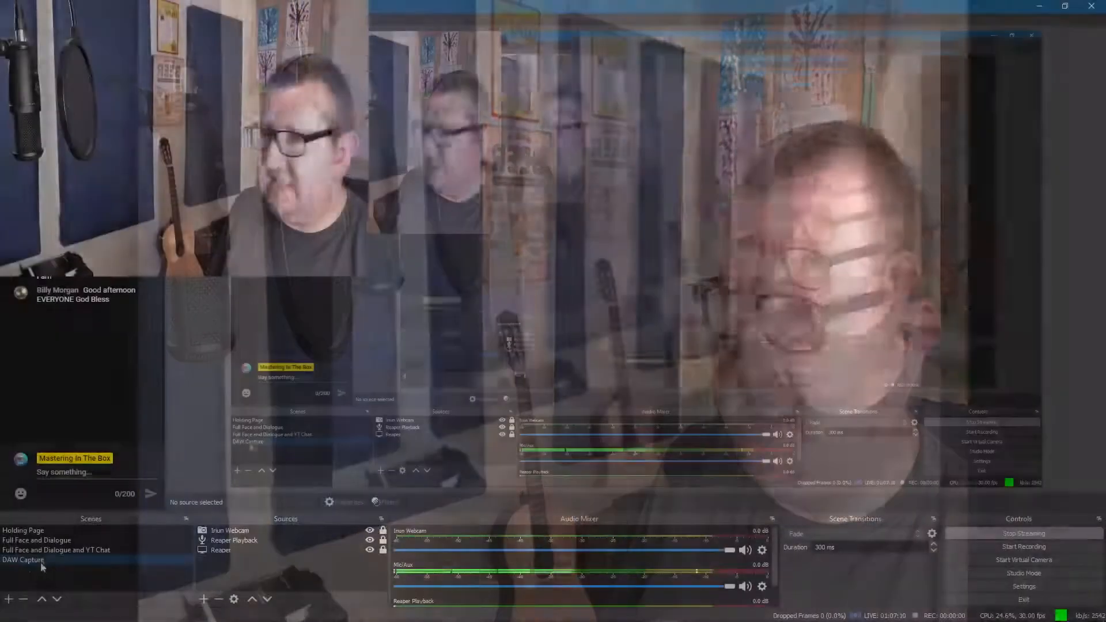
click(1039, 6)
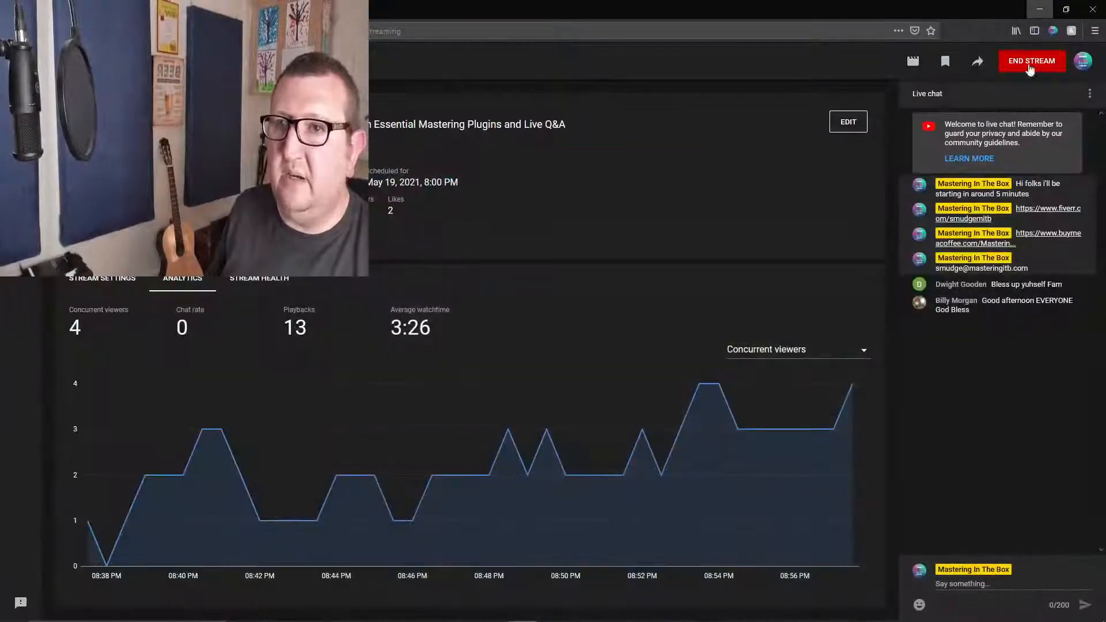
click(1039, 9)
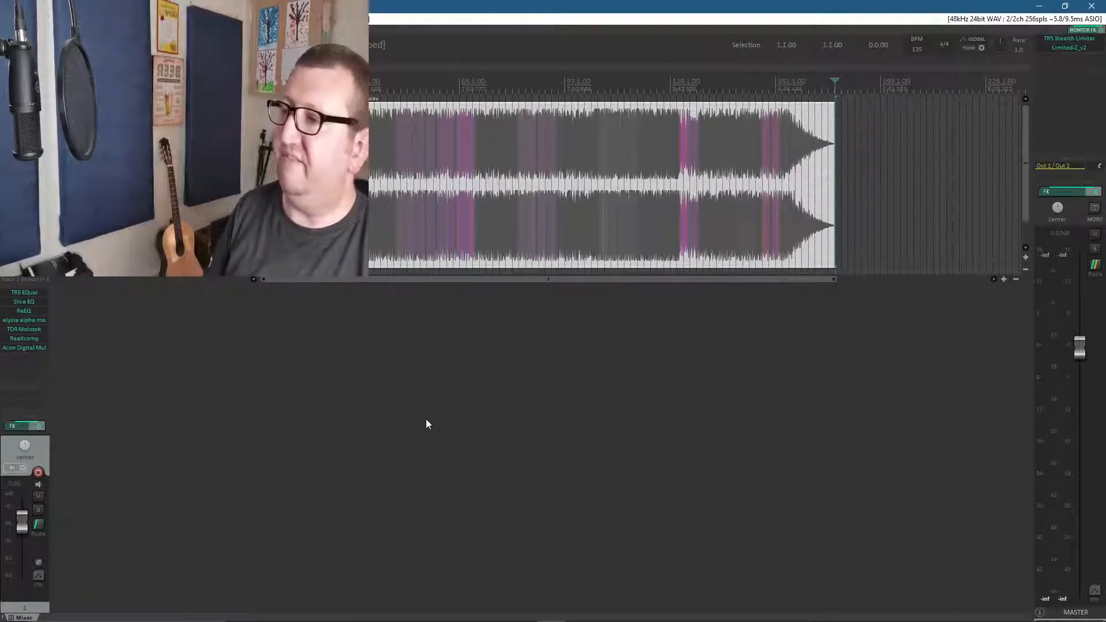
Open the track's TR5 EQual plugin, enlarge its window, and reposition it over the arrangement
double_click(36, 293)
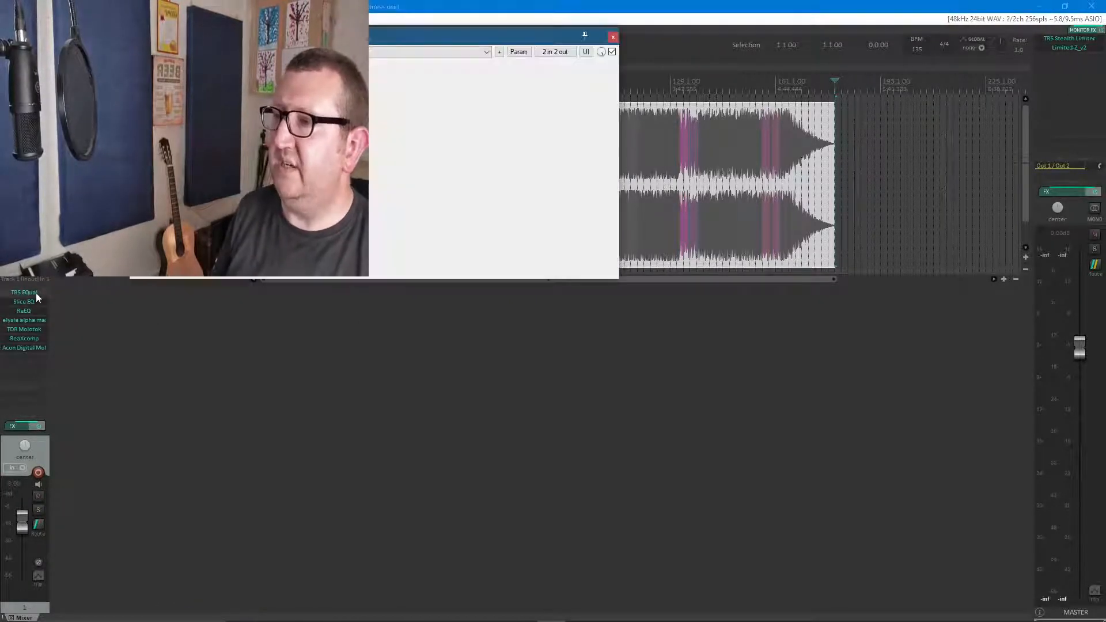
drag(443, 43, 444, 81)
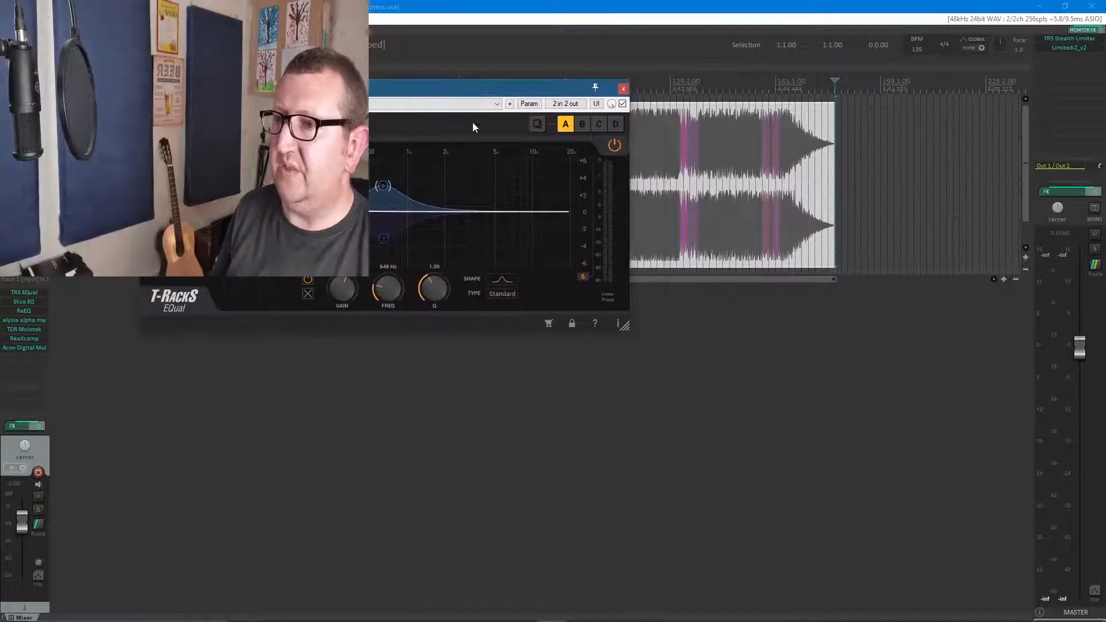
drag(627, 329, 727, 394)
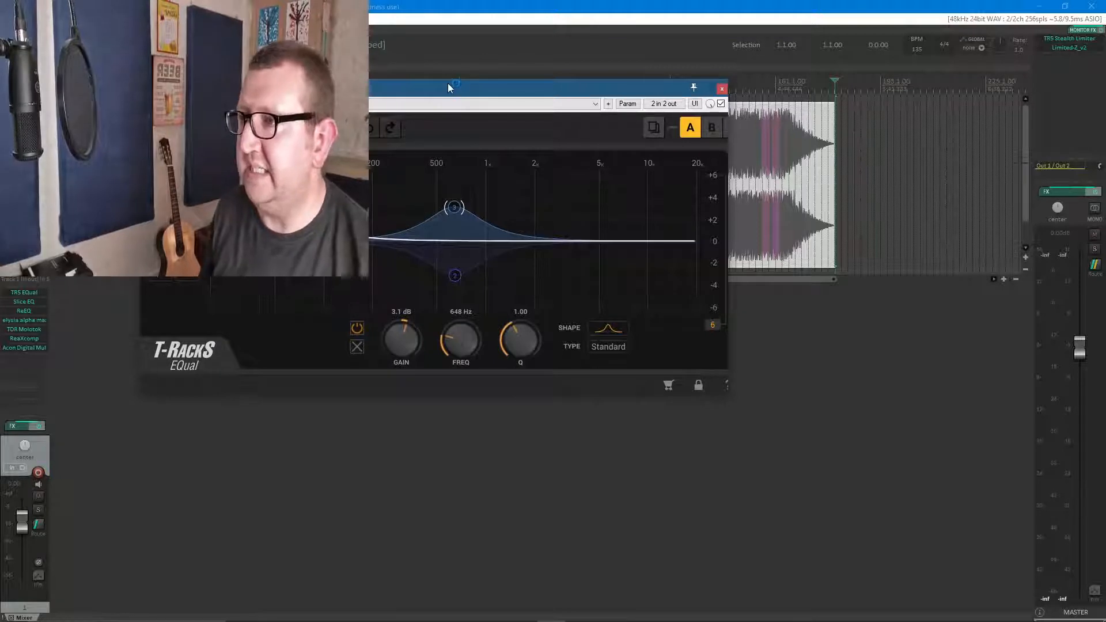
drag(448, 84, 459, 128)
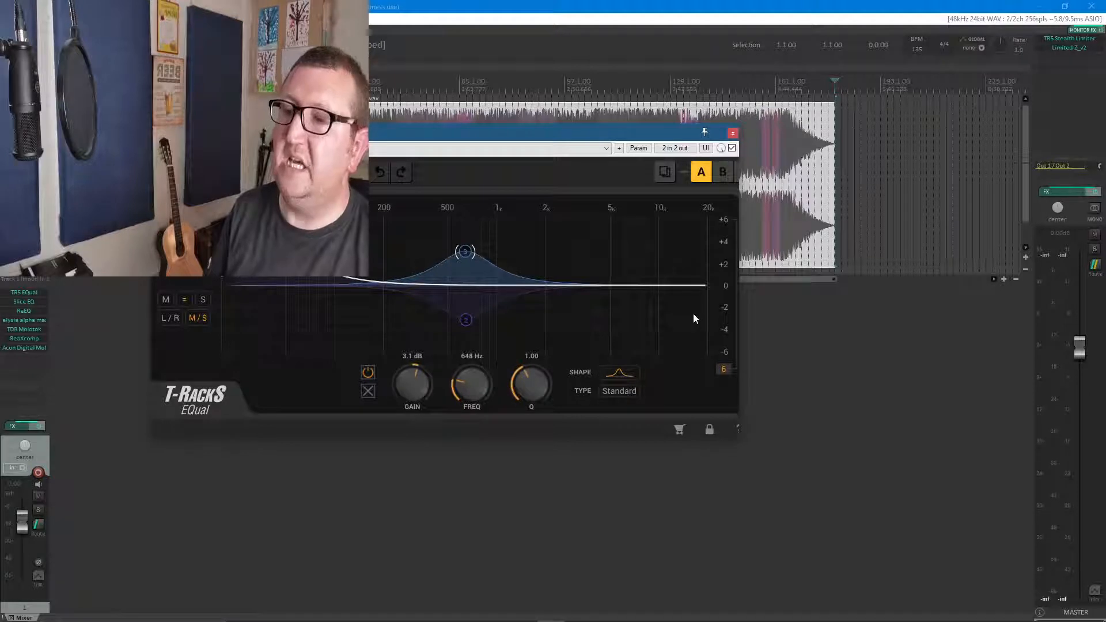
Cycle the EQual display range through 12 dB and 24 dB and back to 6 dB
click(724, 369)
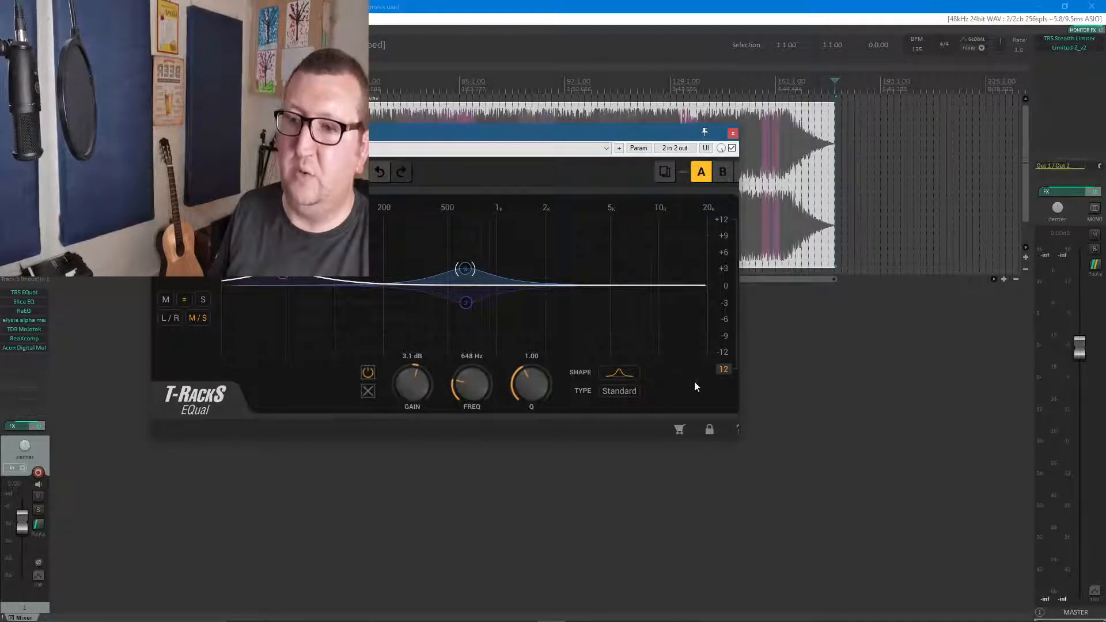
click(725, 370)
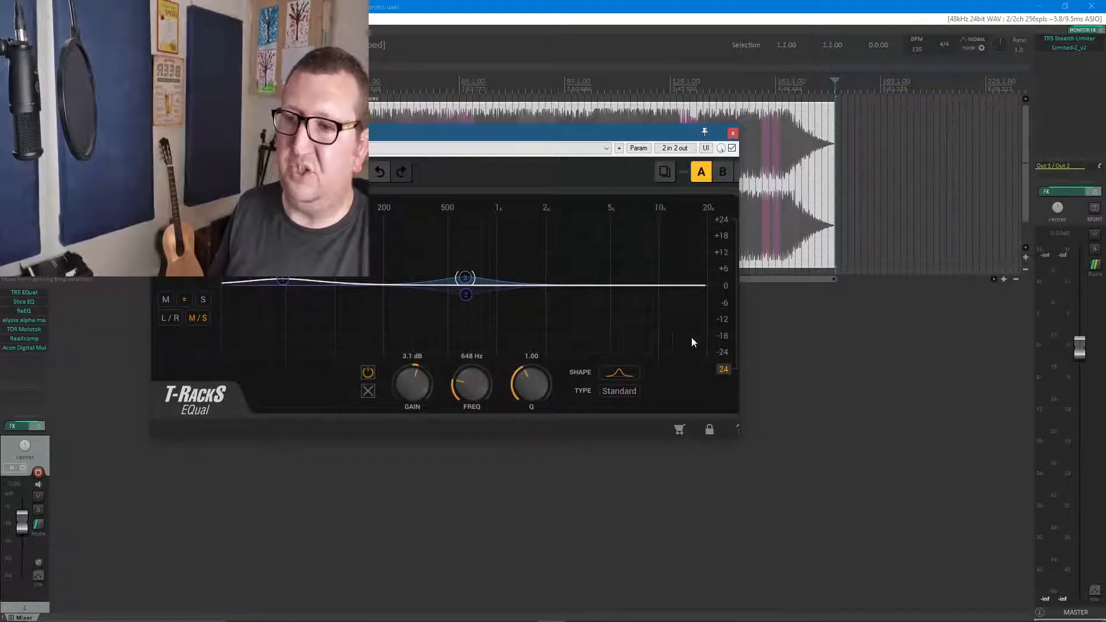
click(724, 371)
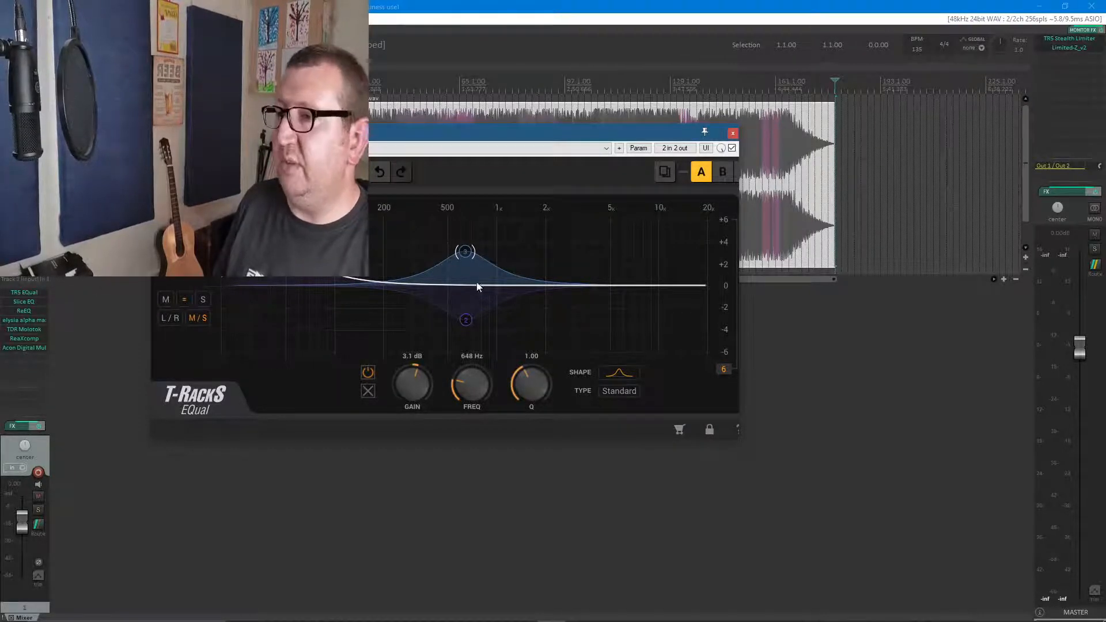
Remove the existing EQ bands, including both 648 Hz bands and the 49 Hz band, to flatten the curve
mouse_move(466, 255)
click(368, 391)
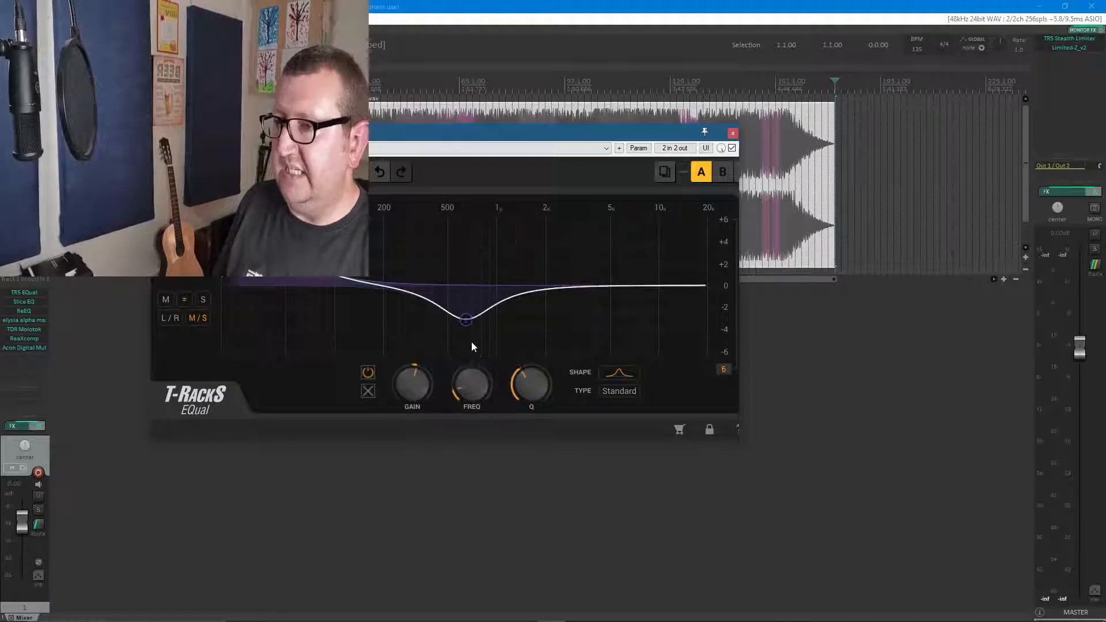
click(368, 391)
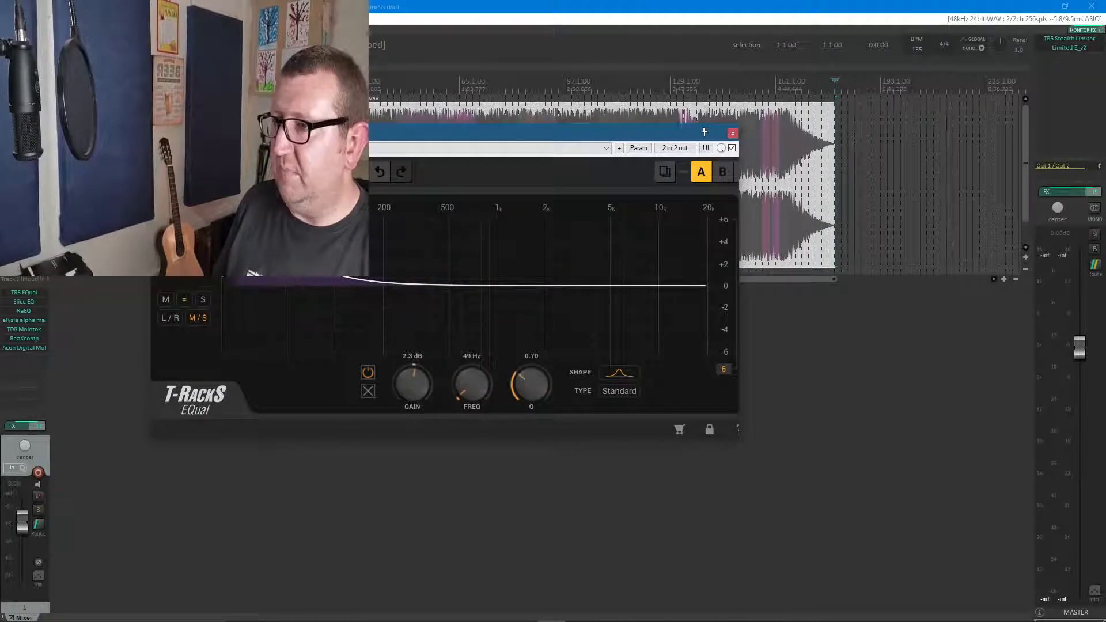
click(369, 391)
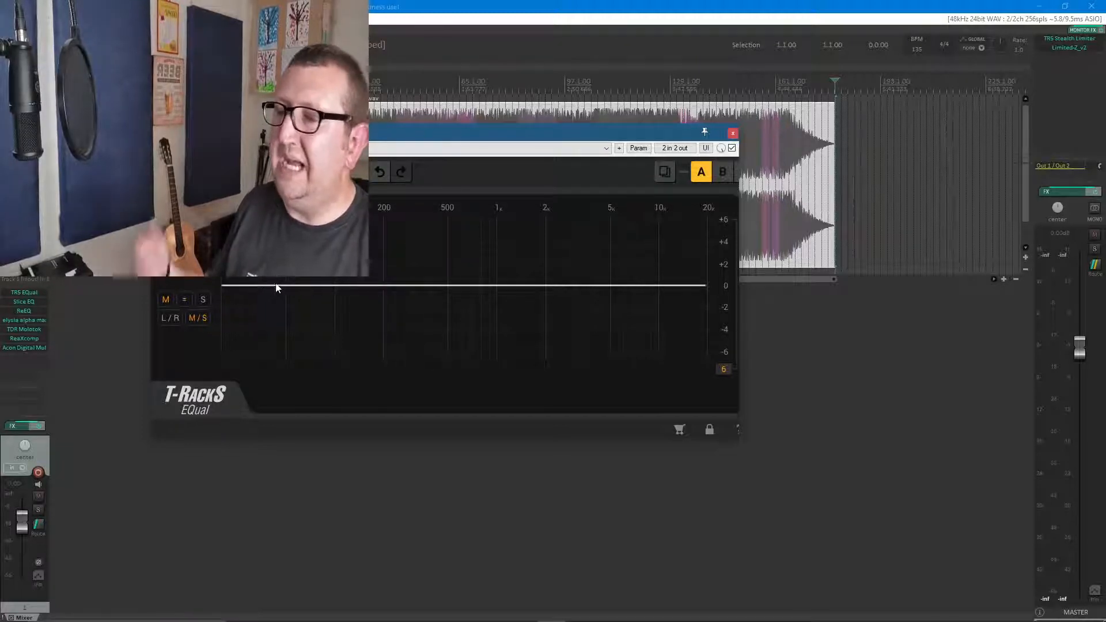
Add a low-shelf boost of about 1.9 dB at 76 Hz on the mid channel only
drag(277, 289, 277, 255)
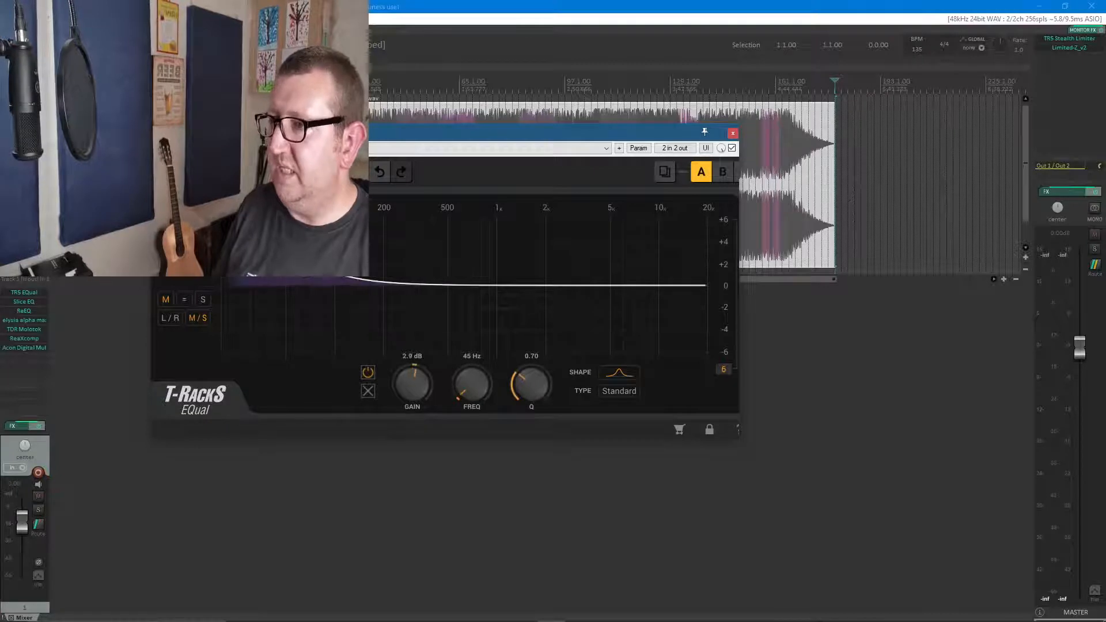
click(620, 372)
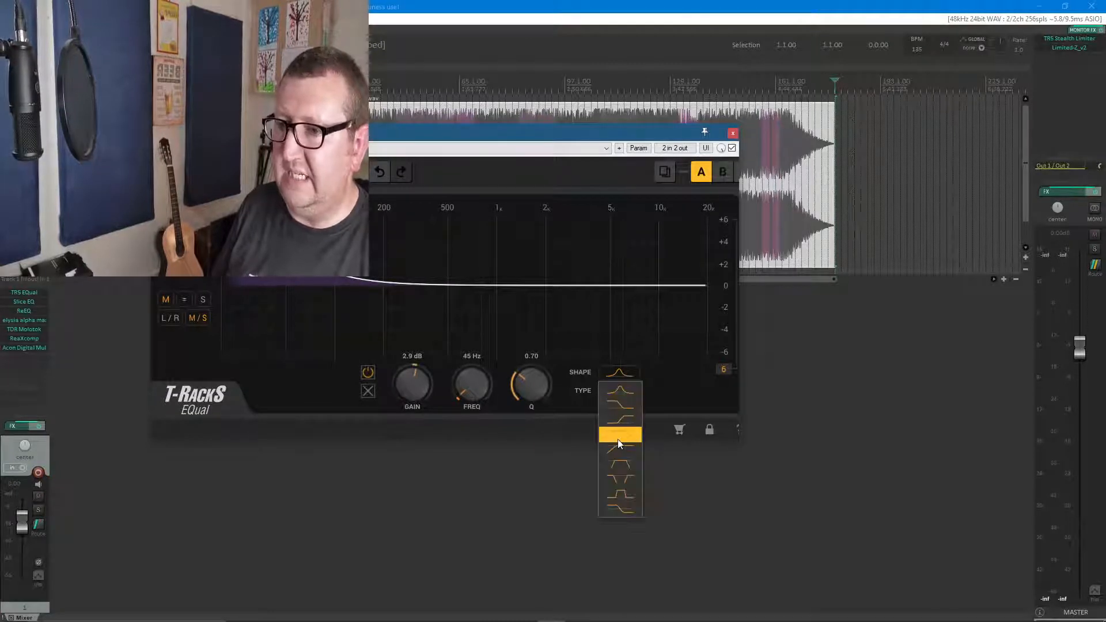
click(620, 408)
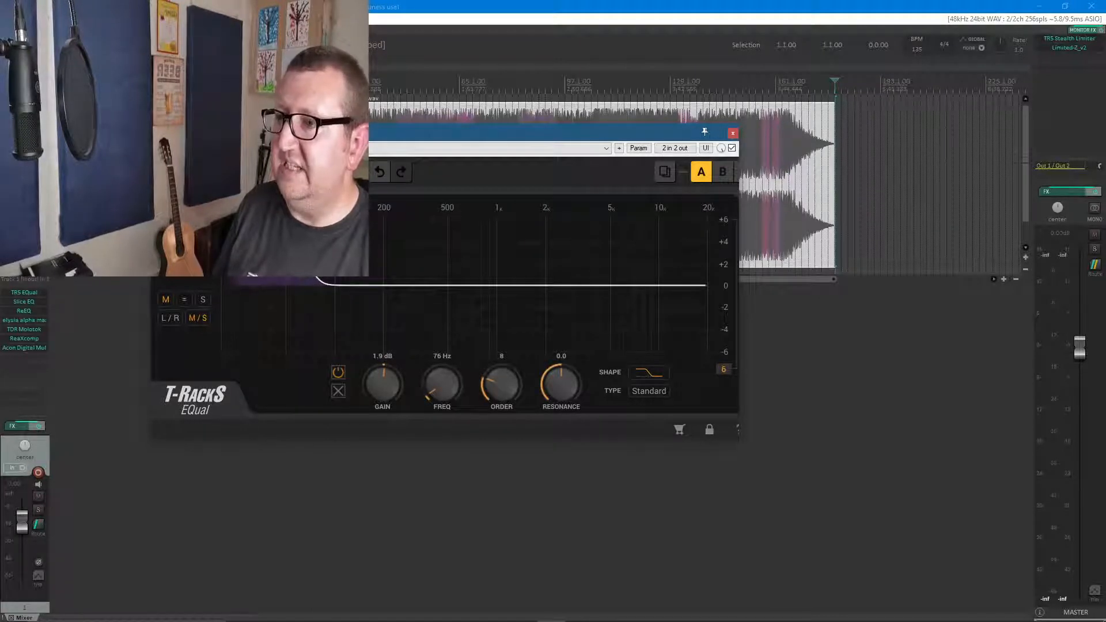
Add a high-shelf boost of about 1.6 dB at 10.75 kHz on the side channel only
click(204, 300)
click(637, 284)
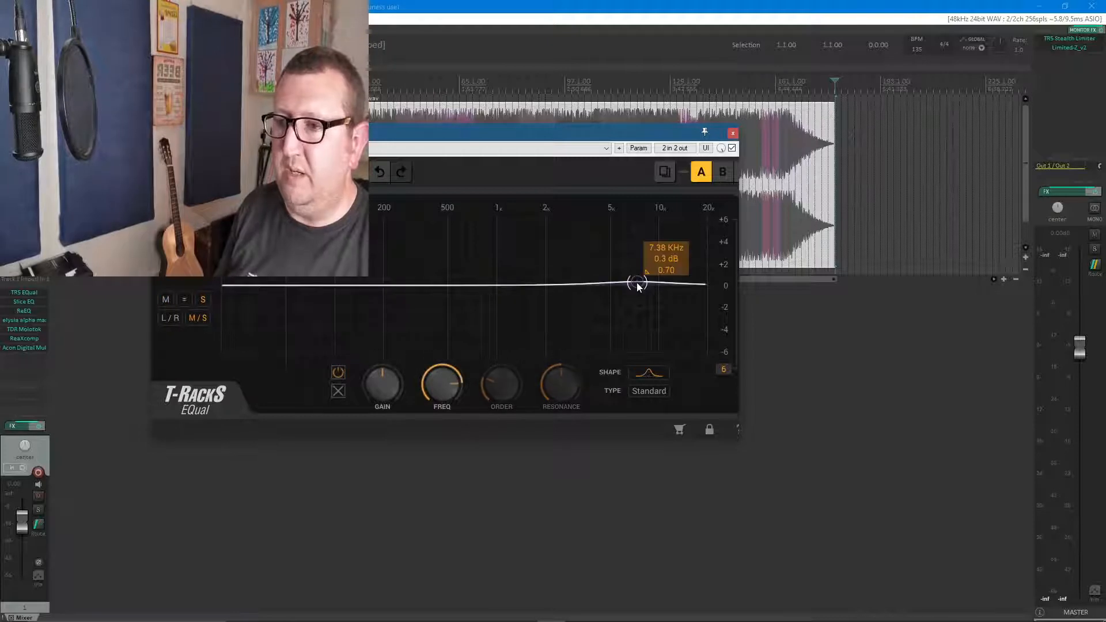
click(621, 373)
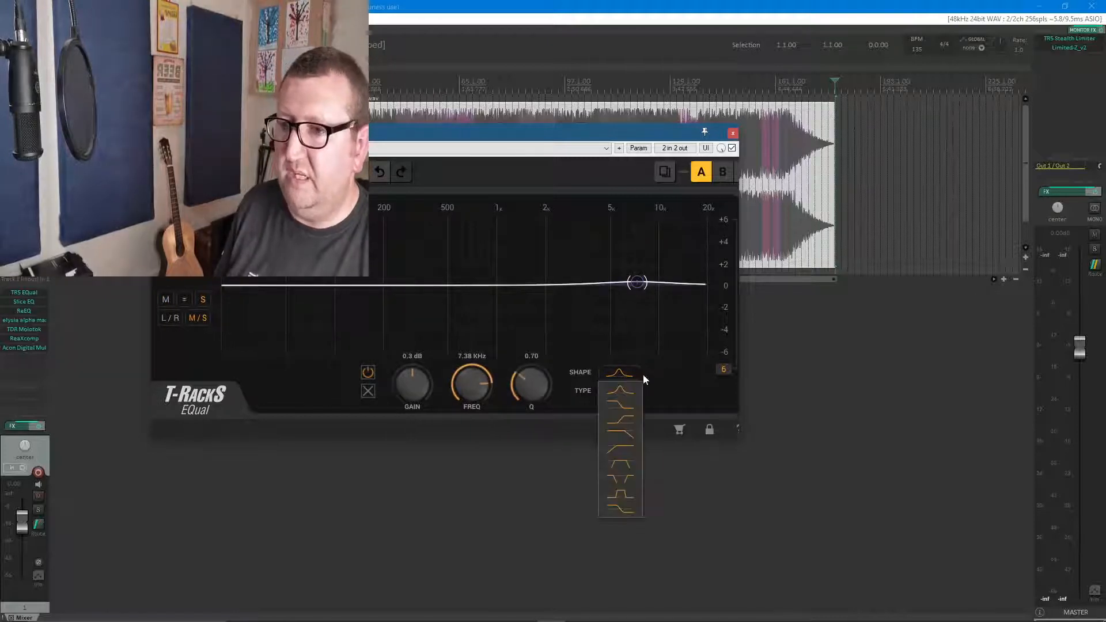
click(616, 420)
drag(637, 282, 663, 268)
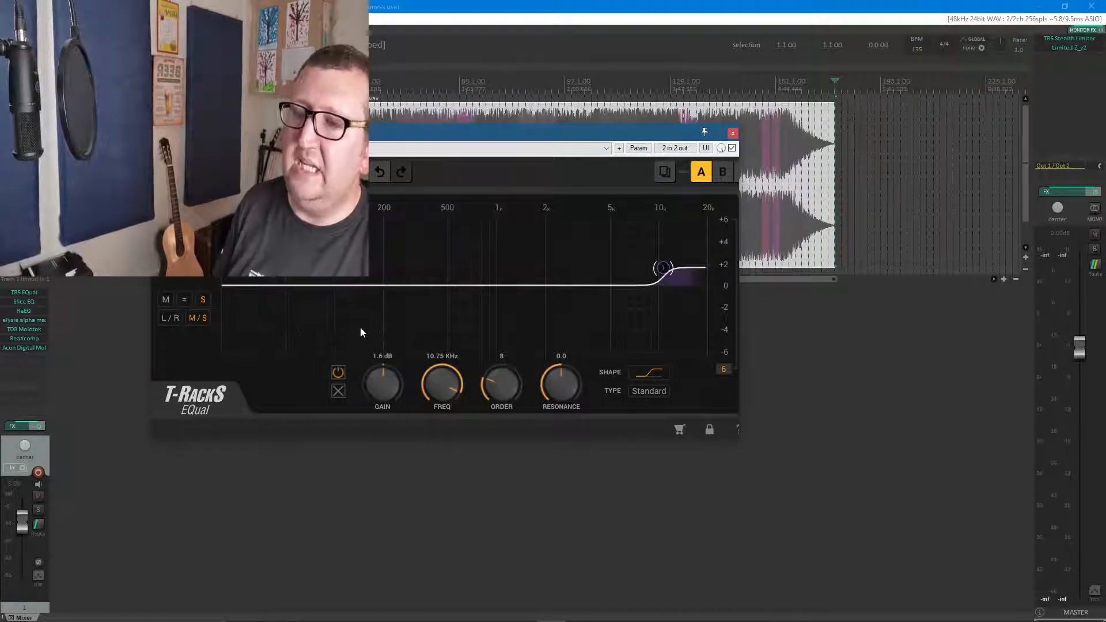
Add a bell cut of about -1.9 dB at 325 Hz with Q 1.00 to both mid and side channels
click(185, 300)
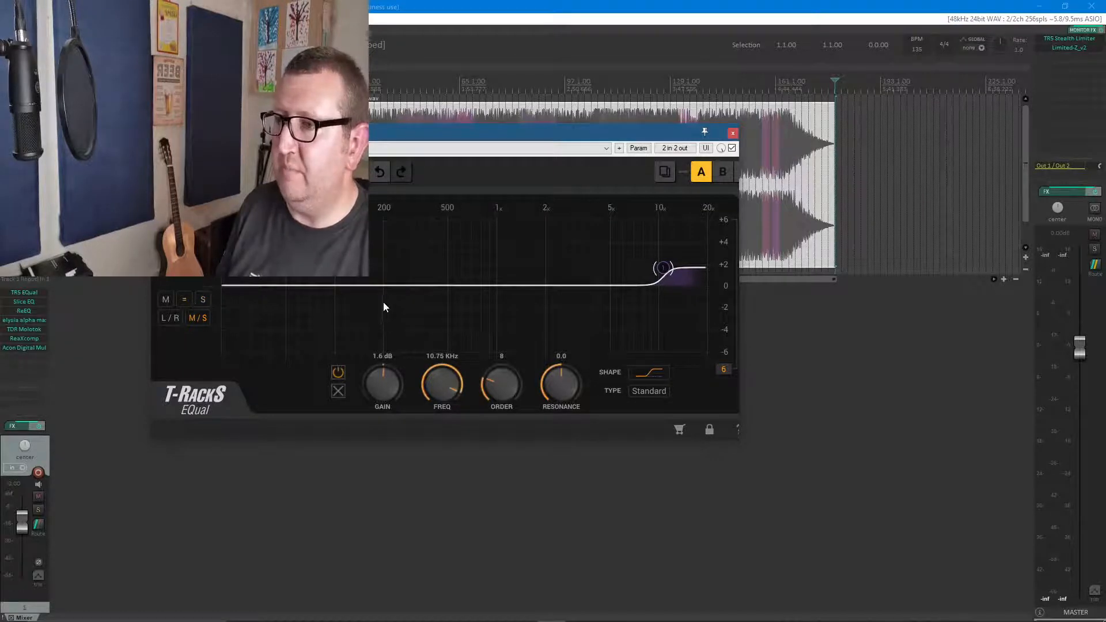
click(415, 284)
drag(414, 284, 419, 311)
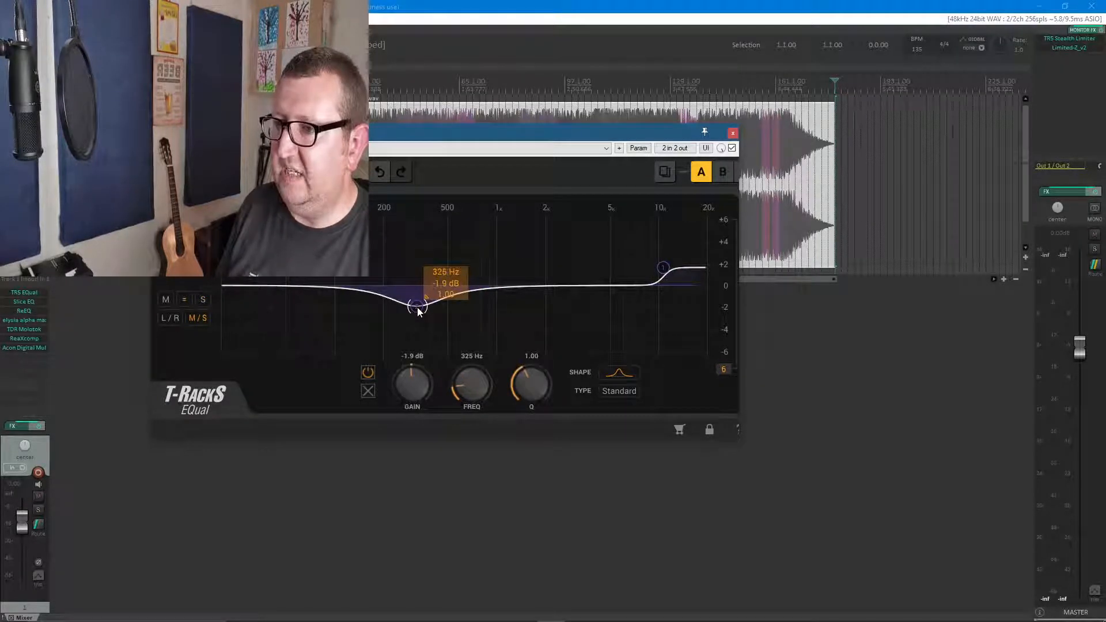
Compare the separate mid and side EQ curves, examining the shared cut and the side channel's high shelf
click(168, 300)
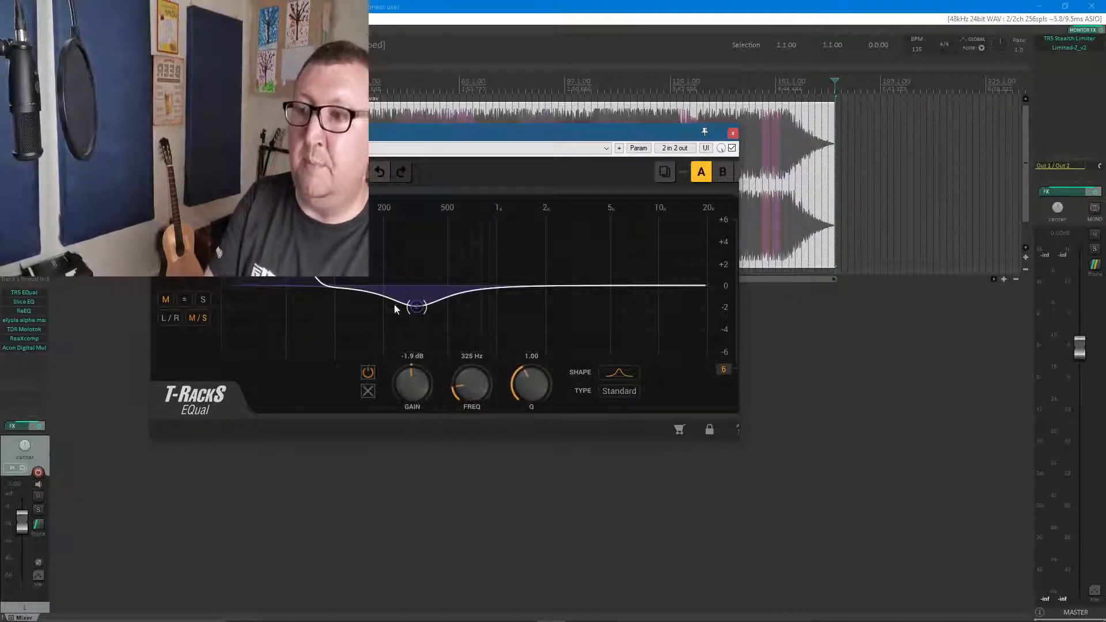
click(205, 300)
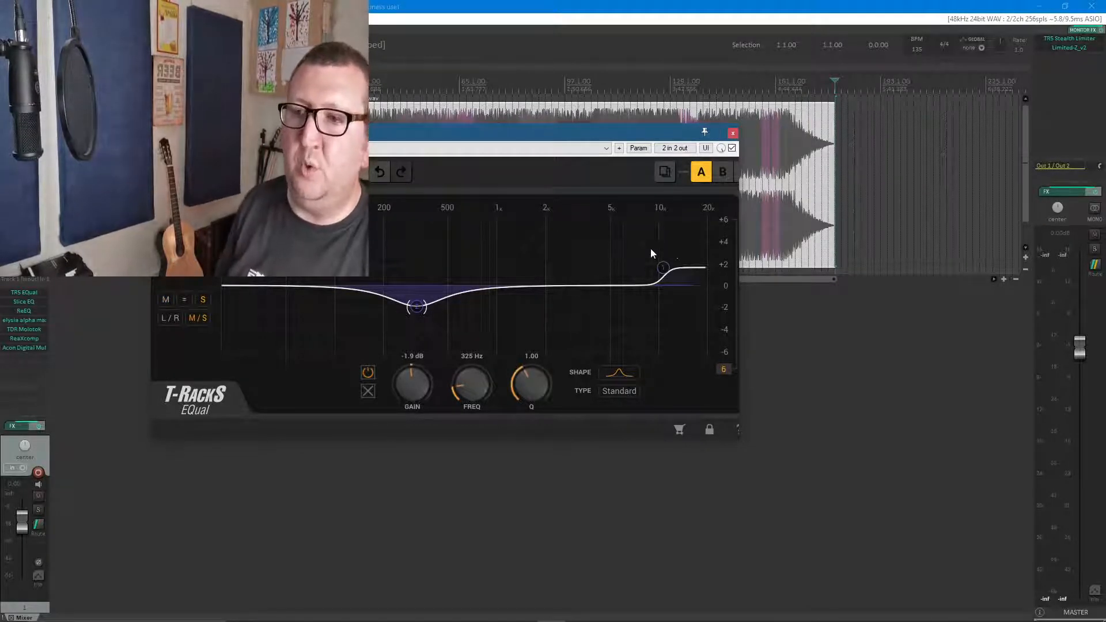
mouse_move(674, 263)
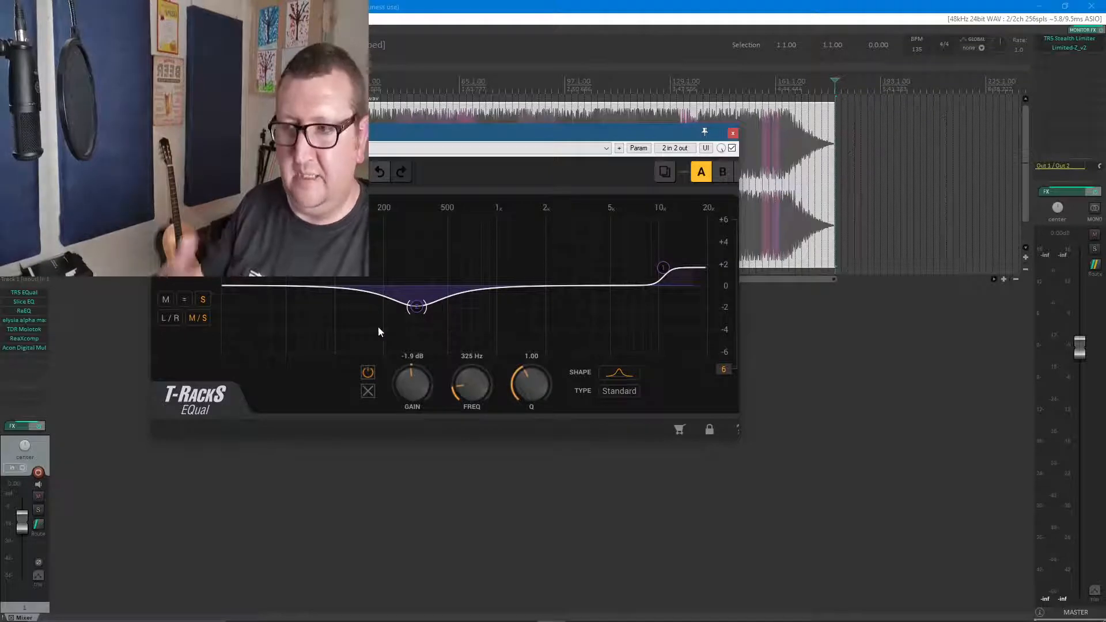
click(185, 299)
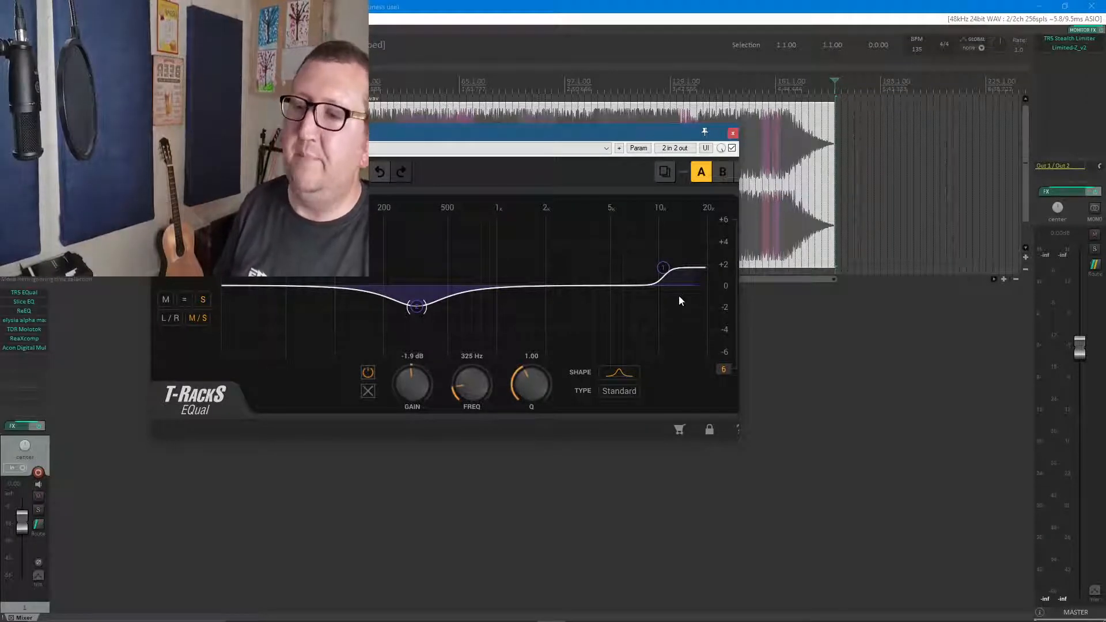
Show the filter shapes available for the 325 Hz band and close the T-RackS EQual window
click(621, 372)
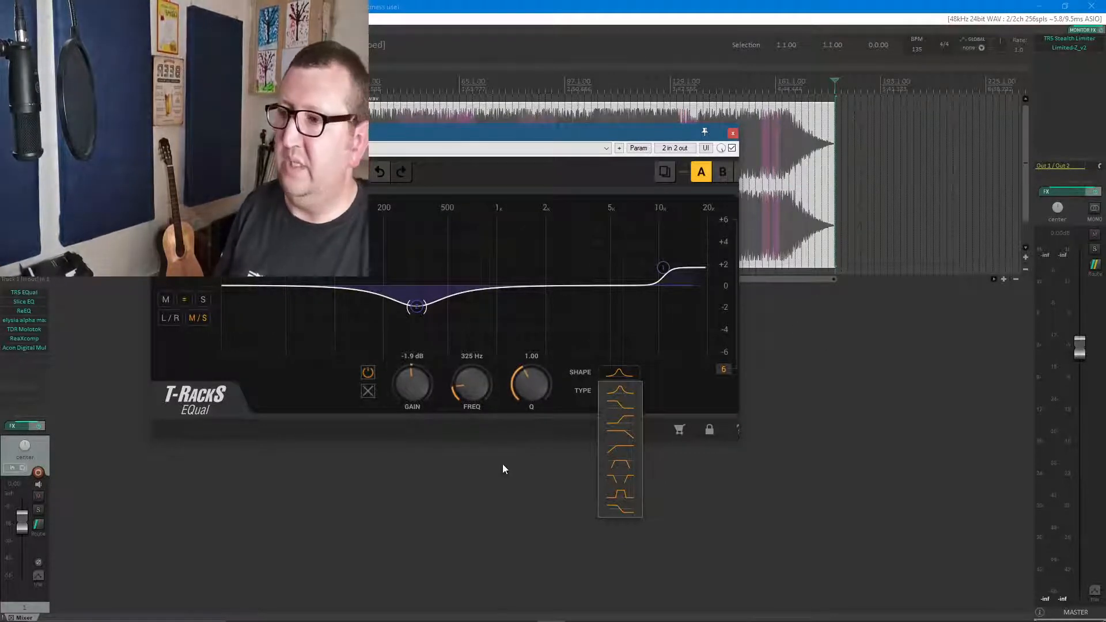
click(734, 134)
click(734, 134)
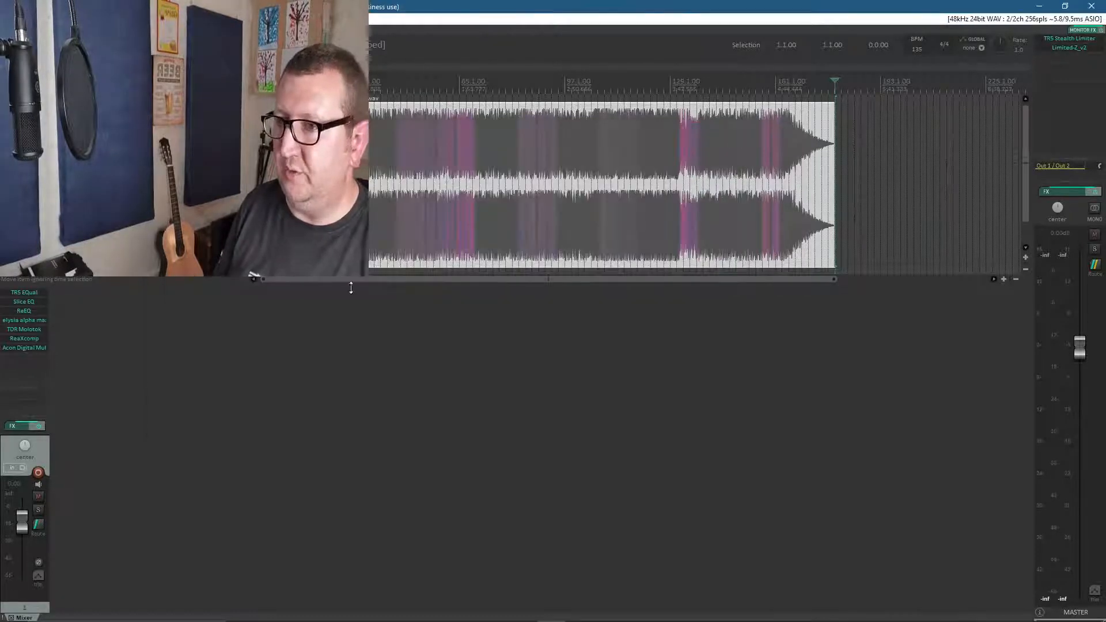
Open Slice EQ, try its left/right mode and return it to mid/side mode
click(33, 301)
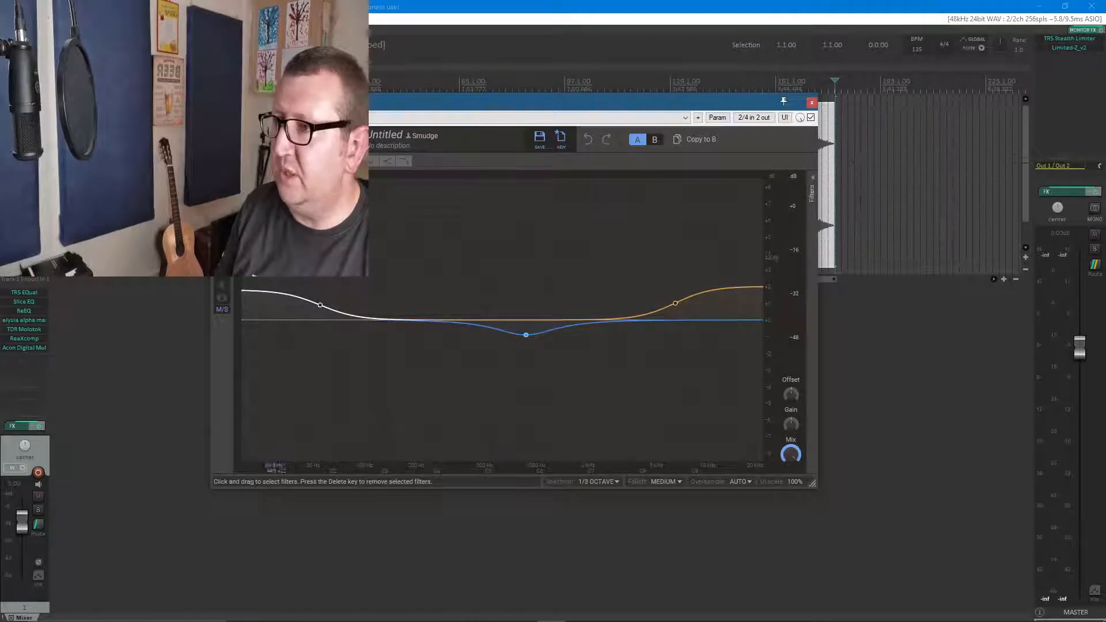
click(224, 313)
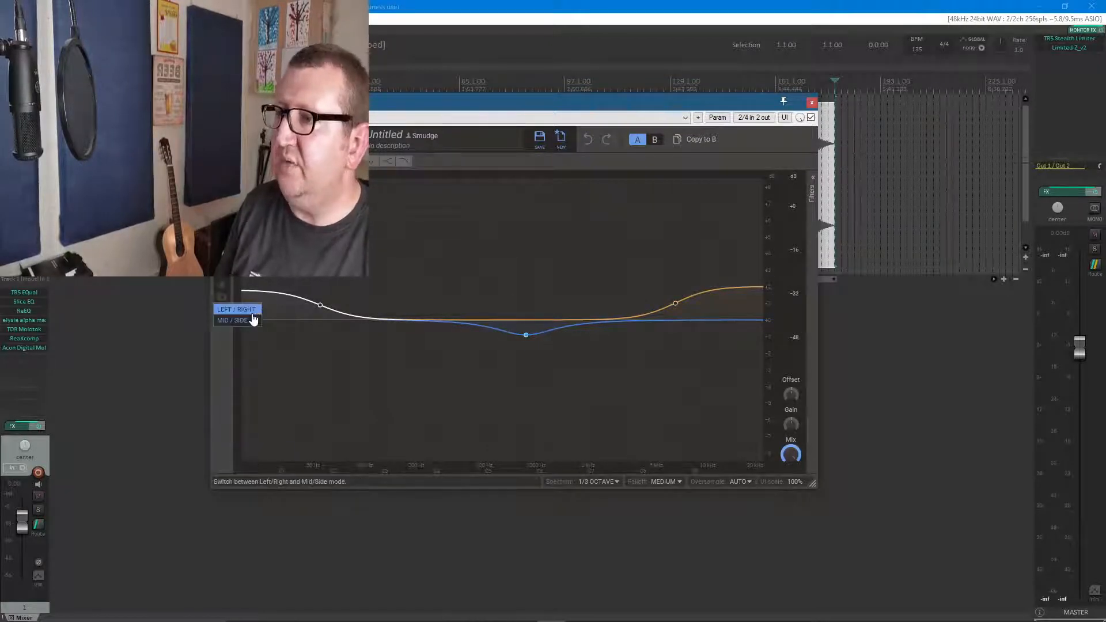
click(249, 309)
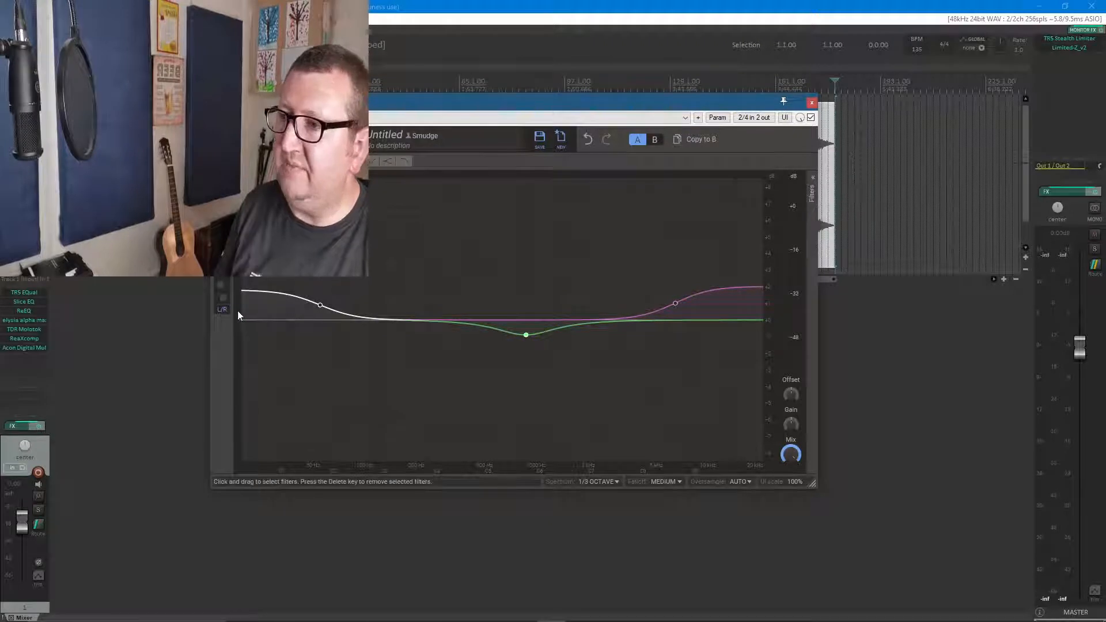
click(224, 310)
click(231, 322)
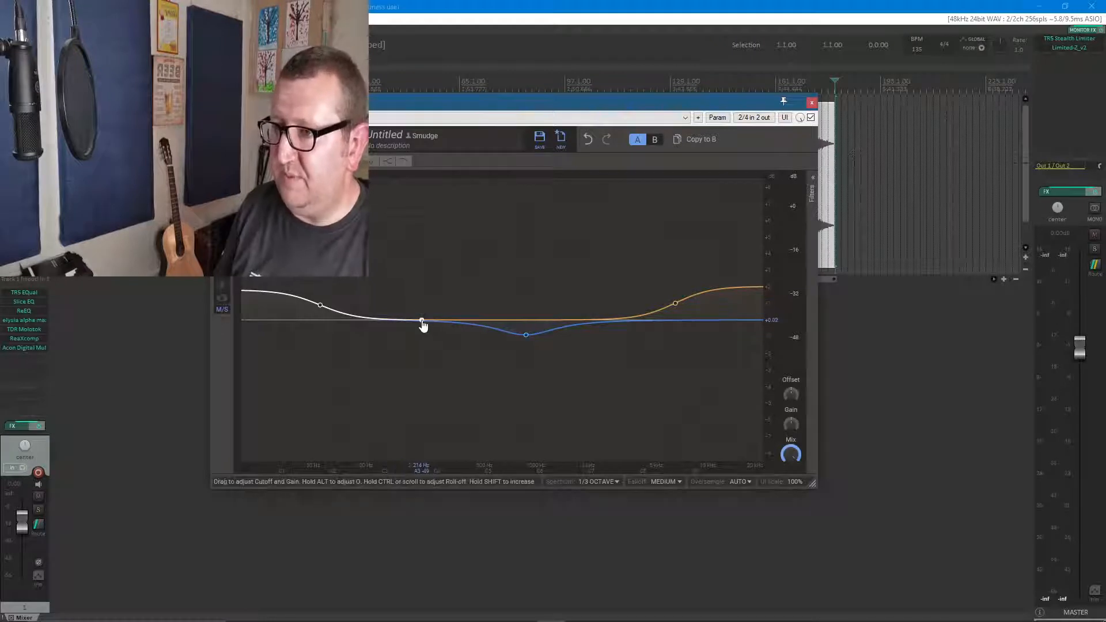
Add a nearly flat peak filter at about 231 Hz and raise the side channel's high shelf, with its cutoff at about 5.70 kHz
mouse_move(422, 321)
mouse_down()
mouse_move(429, 297)
mouse_move(428, 320)
mouse_up()
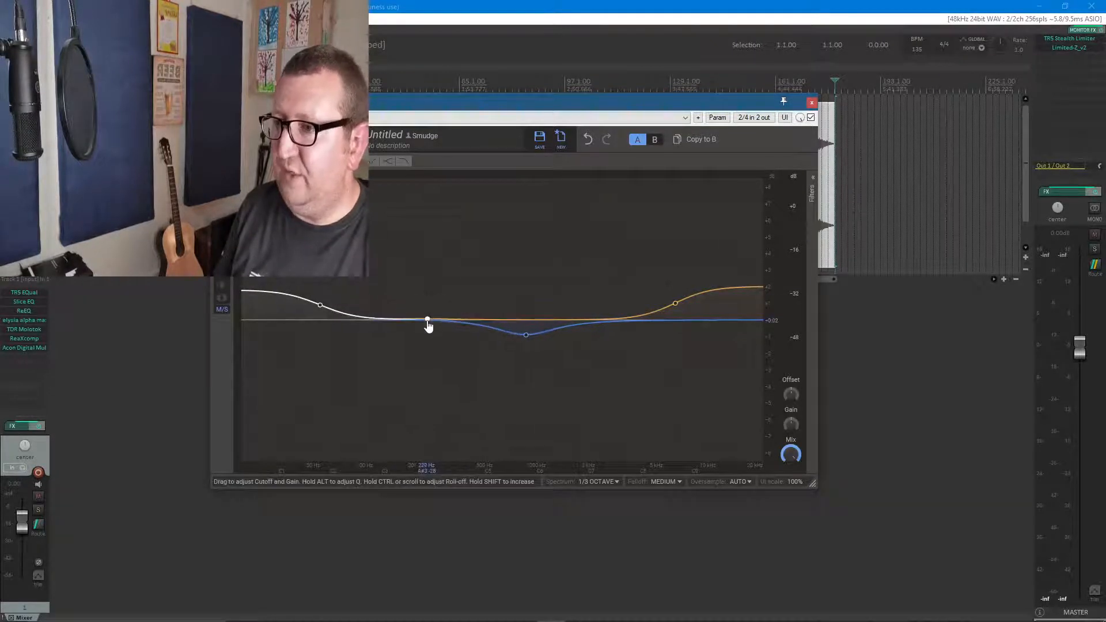
drag(683, 102, 631, 149)
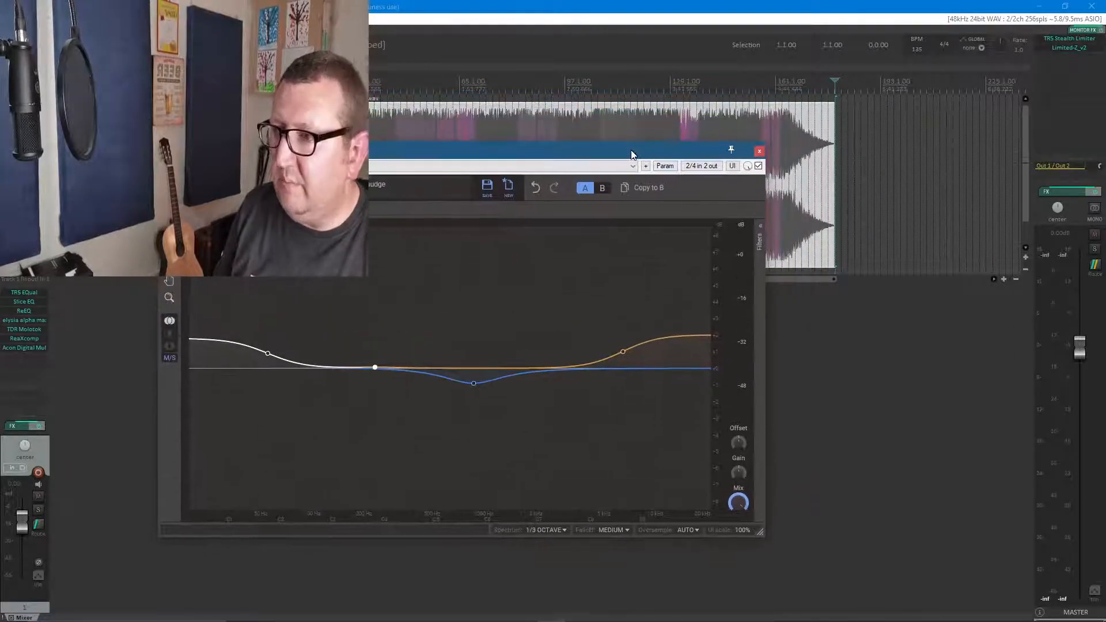
click(170, 333)
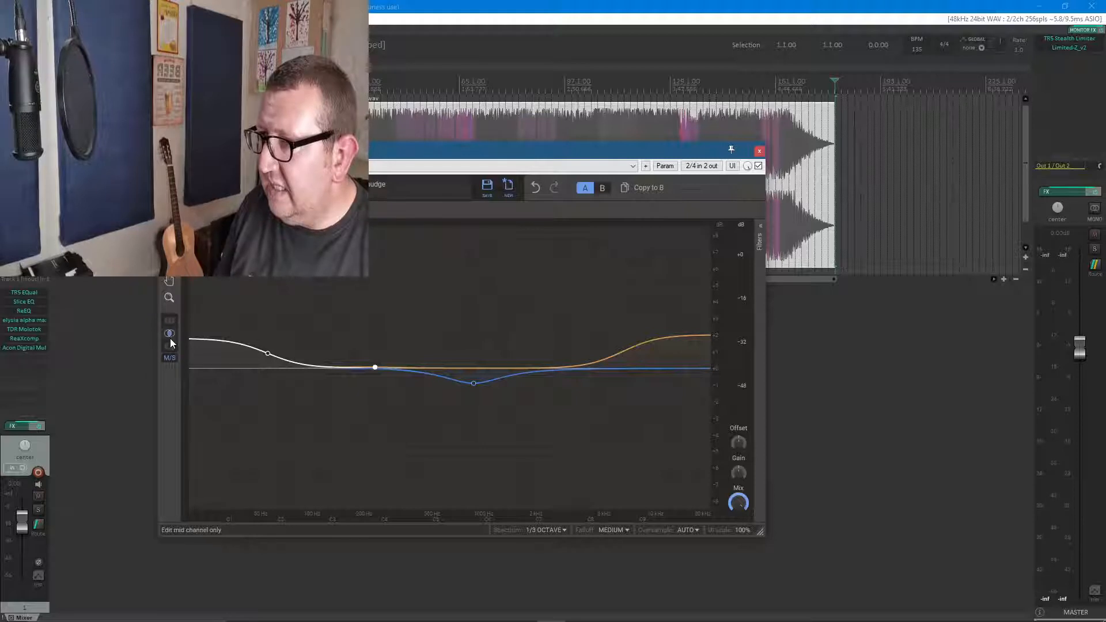
click(170, 345)
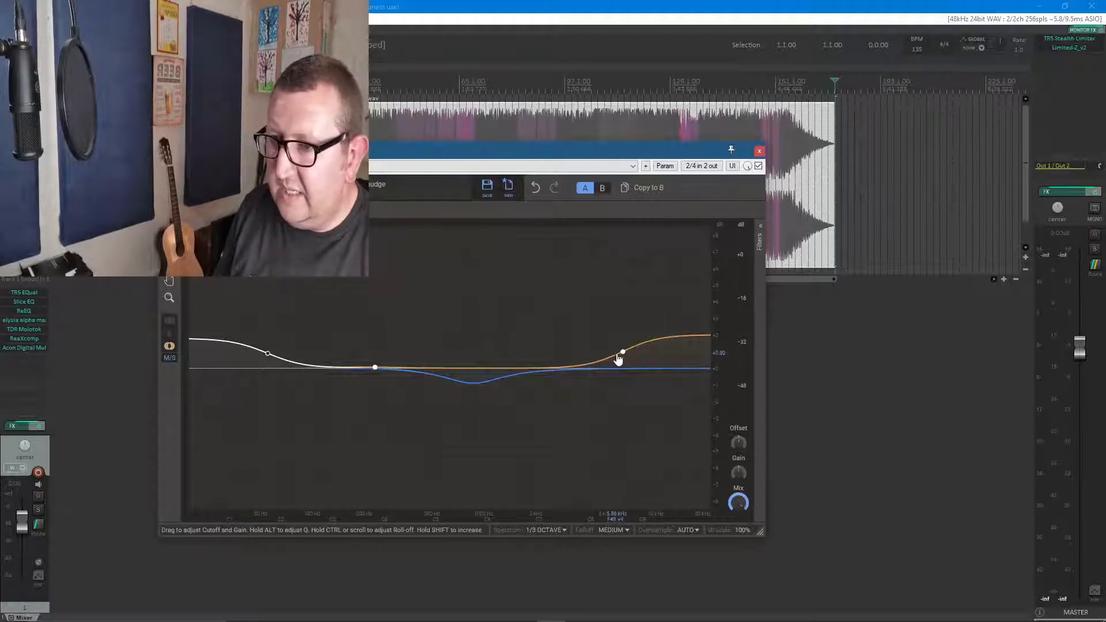
drag(618, 360, 614, 349)
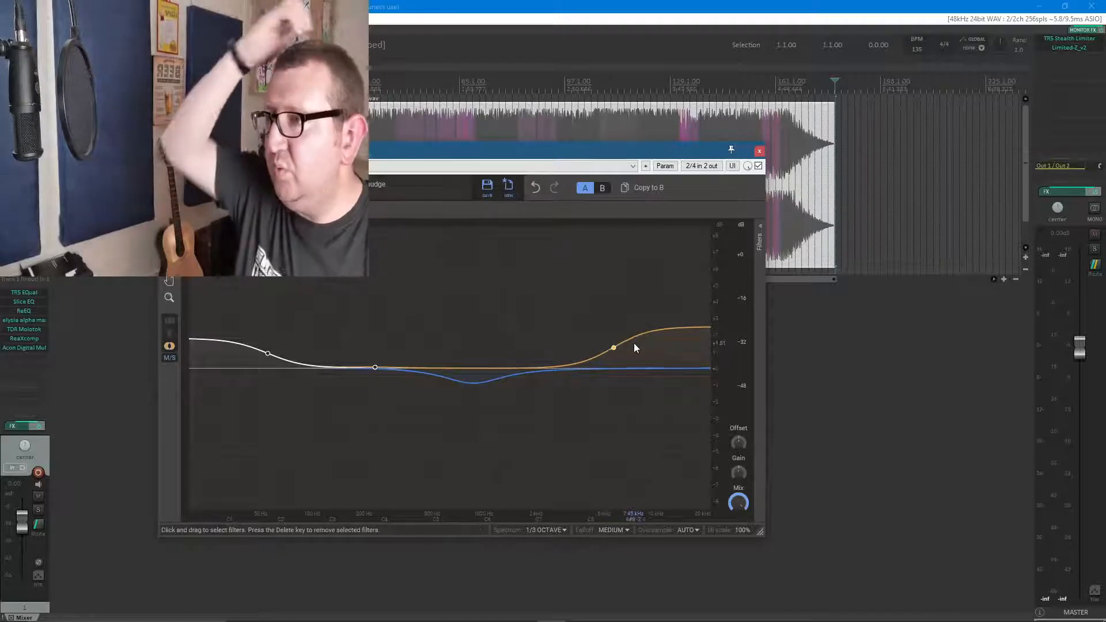
Show the Slice EQ filter list and delete all four filters to leave a flat curve
click(614, 348)
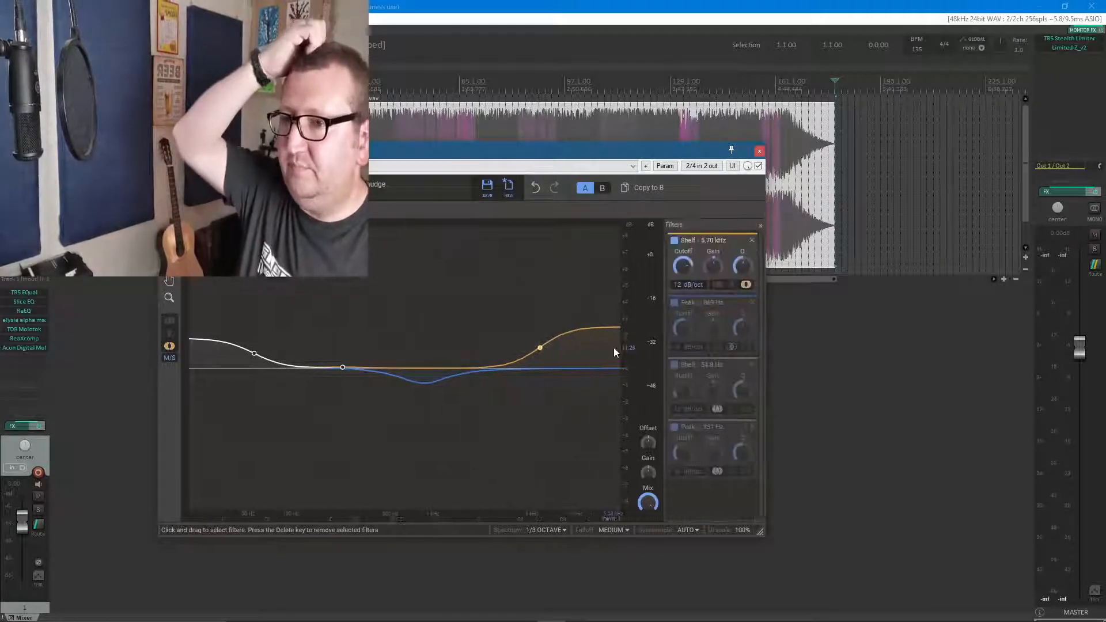
click(752, 241)
click(753, 241)
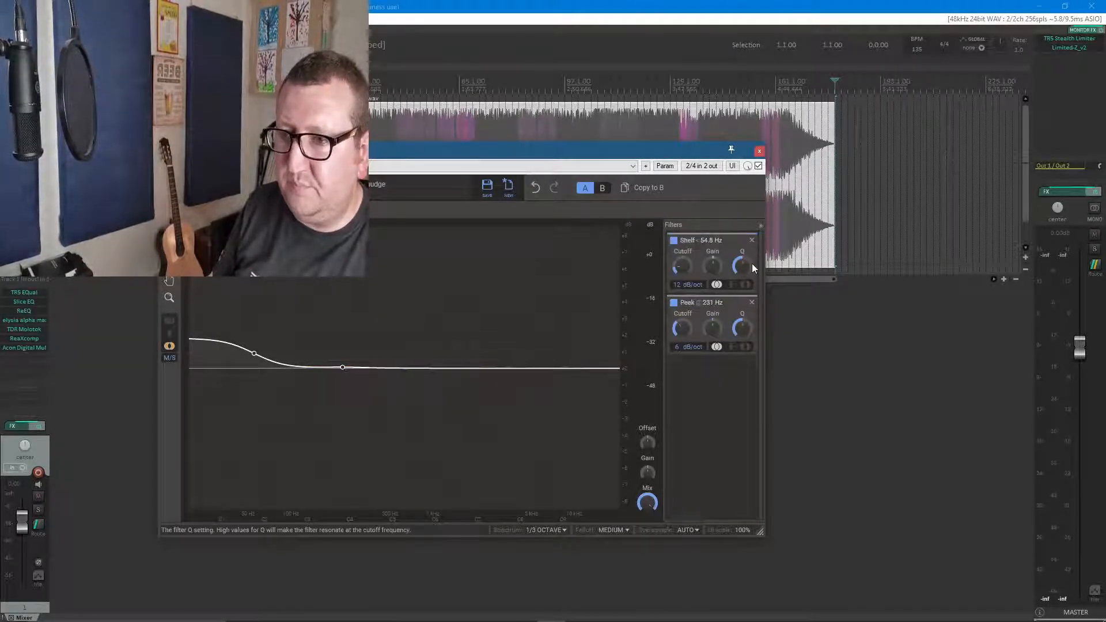
key(Delete)
click(752, 240)
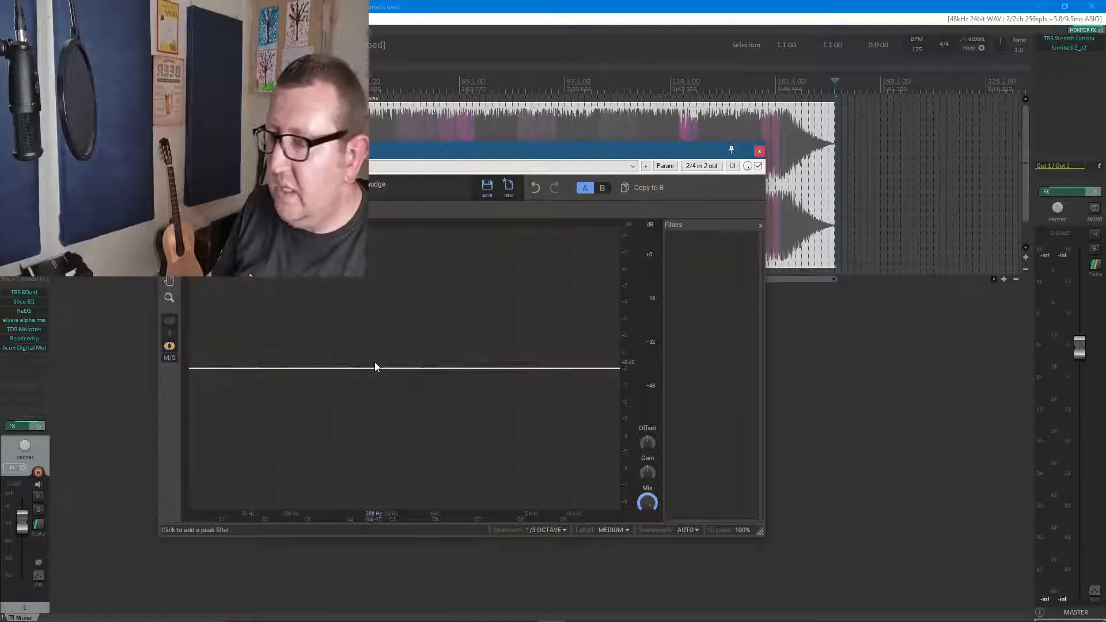
Add a high-shelf boost at about 9.12 kHz to the side channel only
click(172, 323)
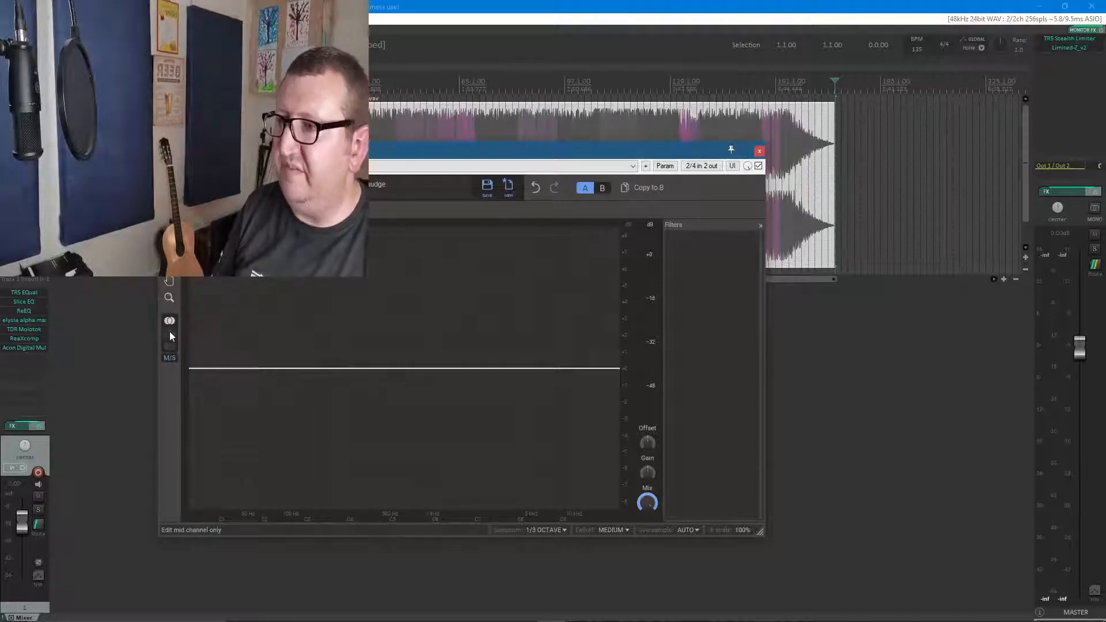
click(171, 333)
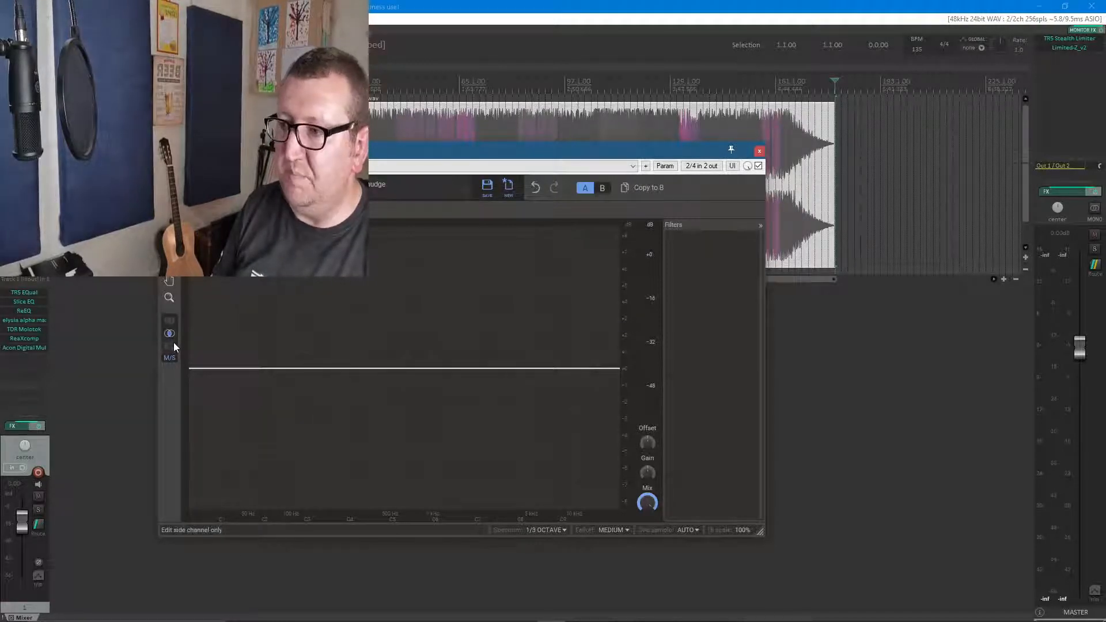
click(173, 347)
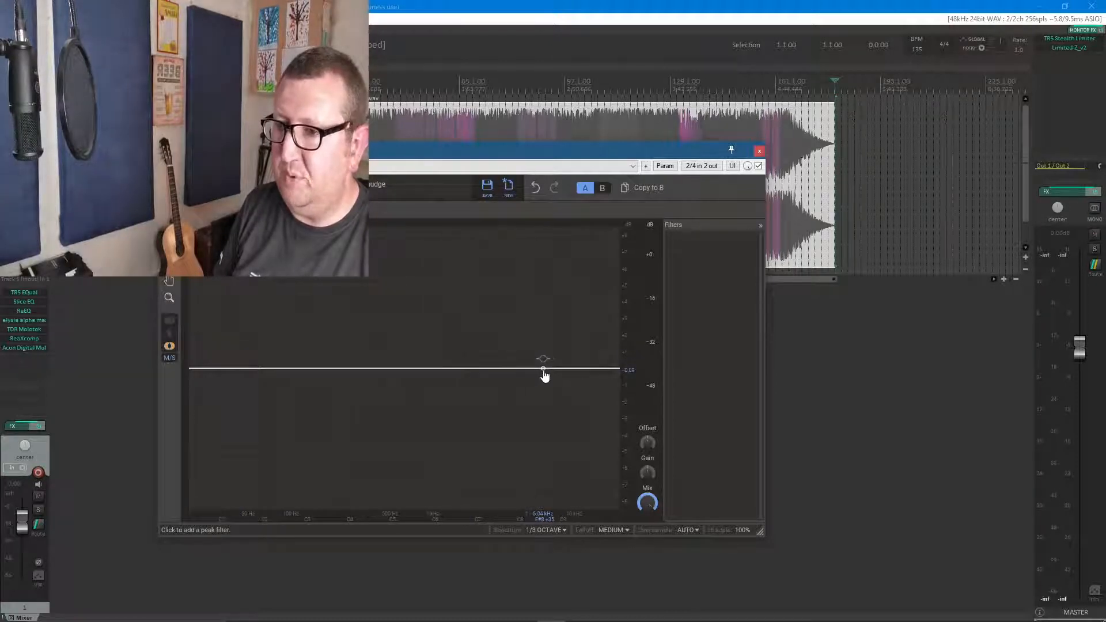
click(568, 372)
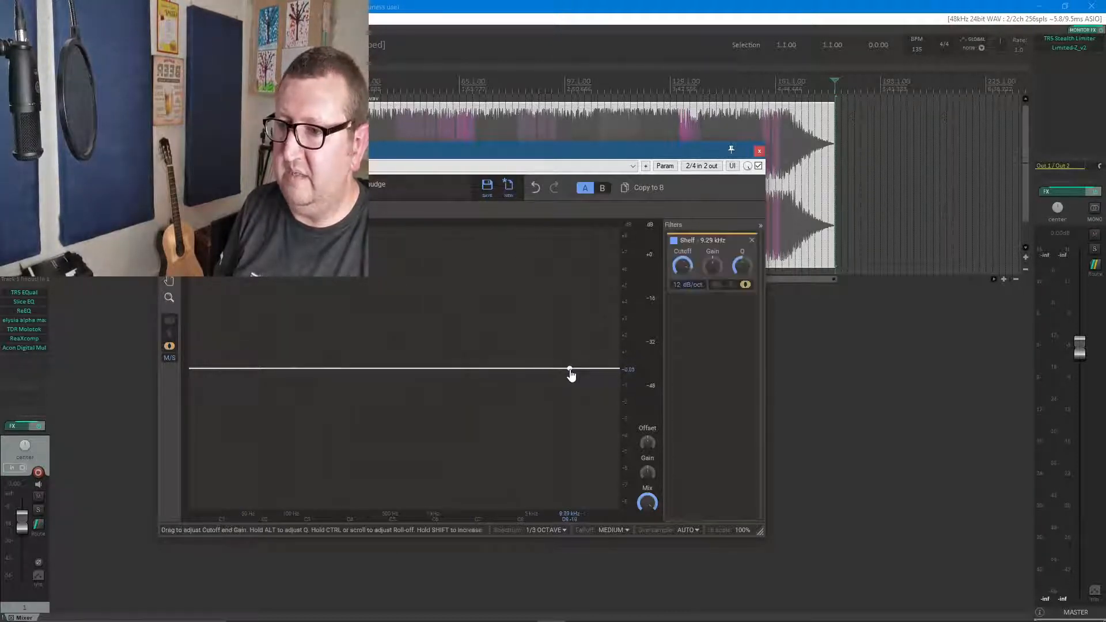
drag(570, 370, 569, 356)
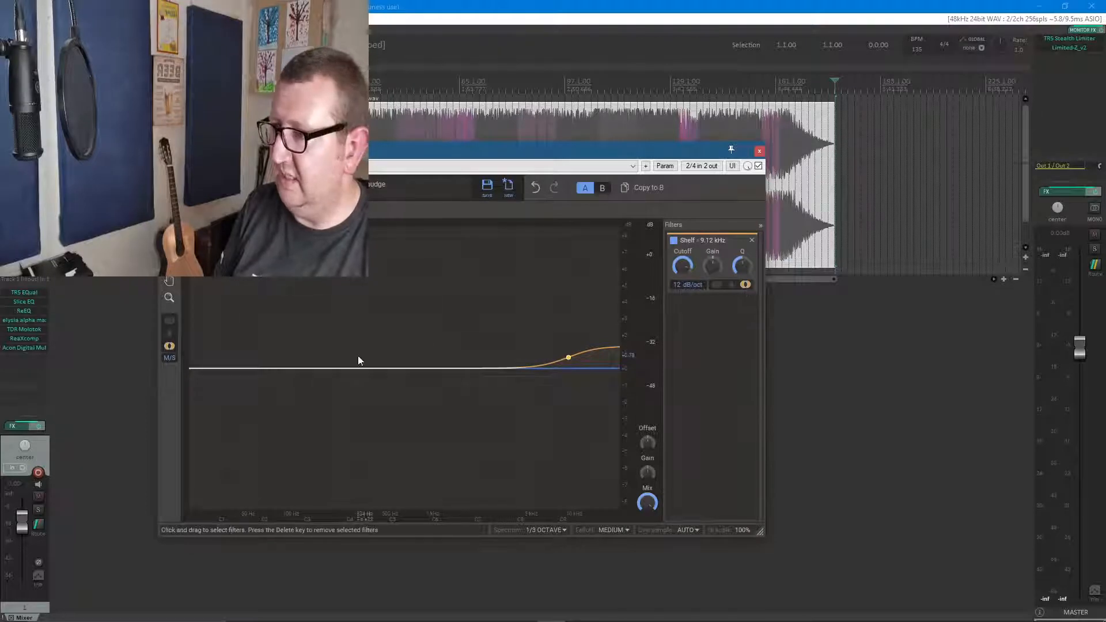
Add a low-shelf boost at about 93.4 Hz to the mid channel only
click(168, 333)
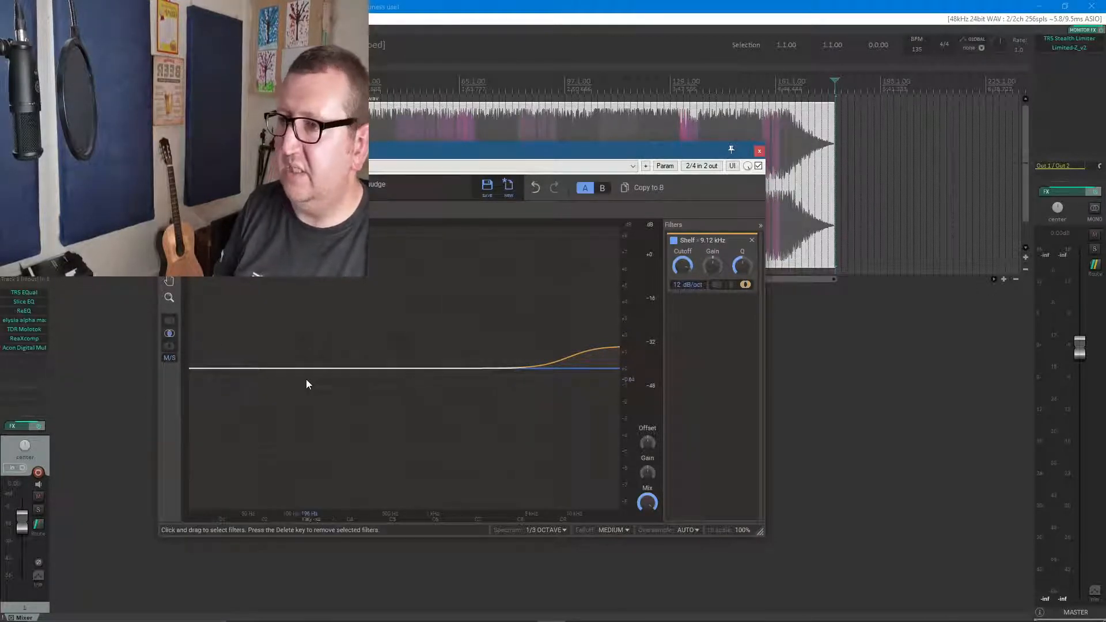
click(246, 371)
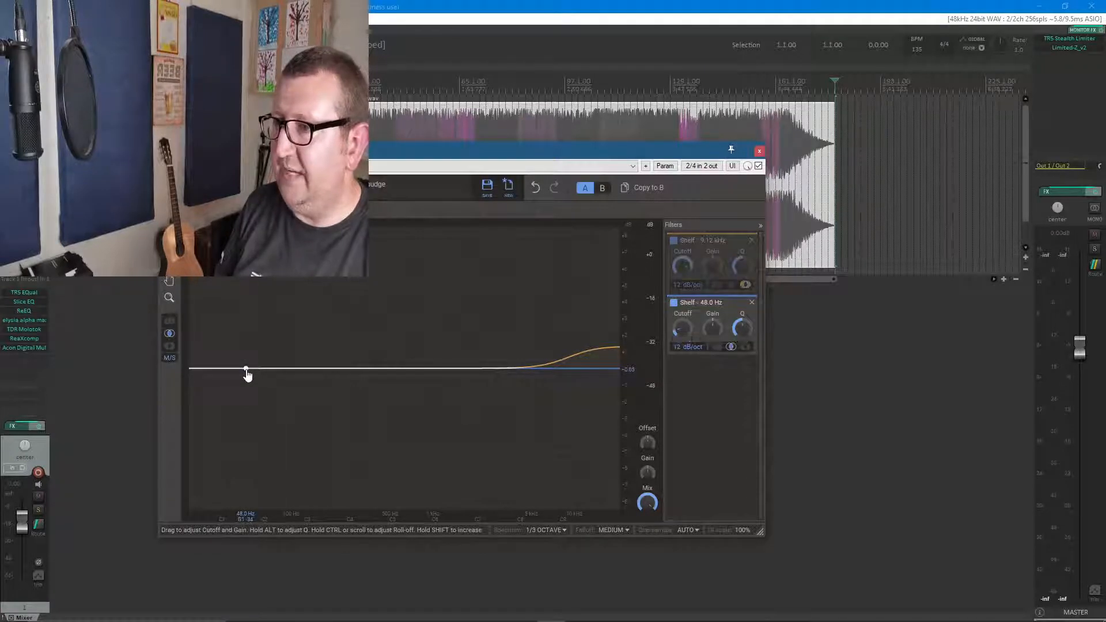
drag(247, 375, 288, 362)
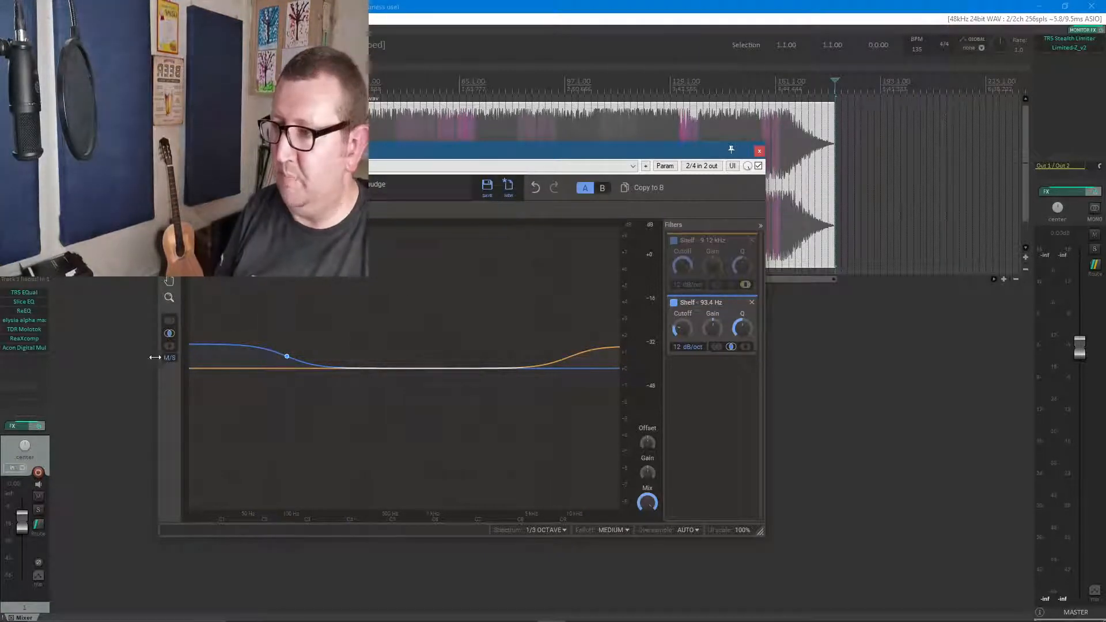
Add a peak cut at about 367 Hz to both channels and close the Slice EQ window
click(170, 320)
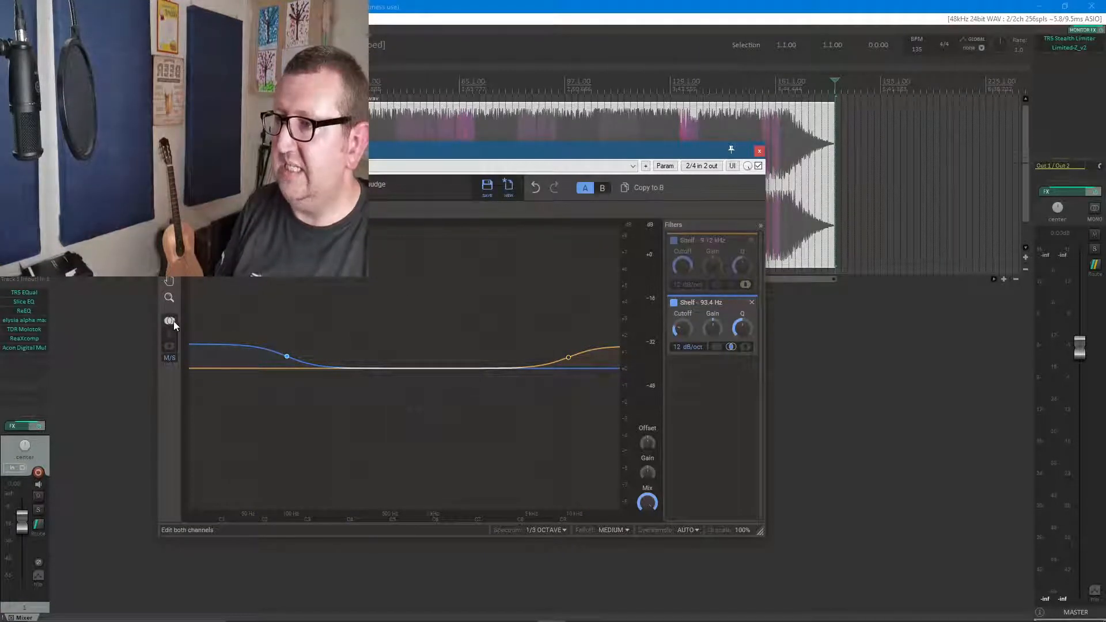
click(392, 372)
drag(377, 374, 372, 380)
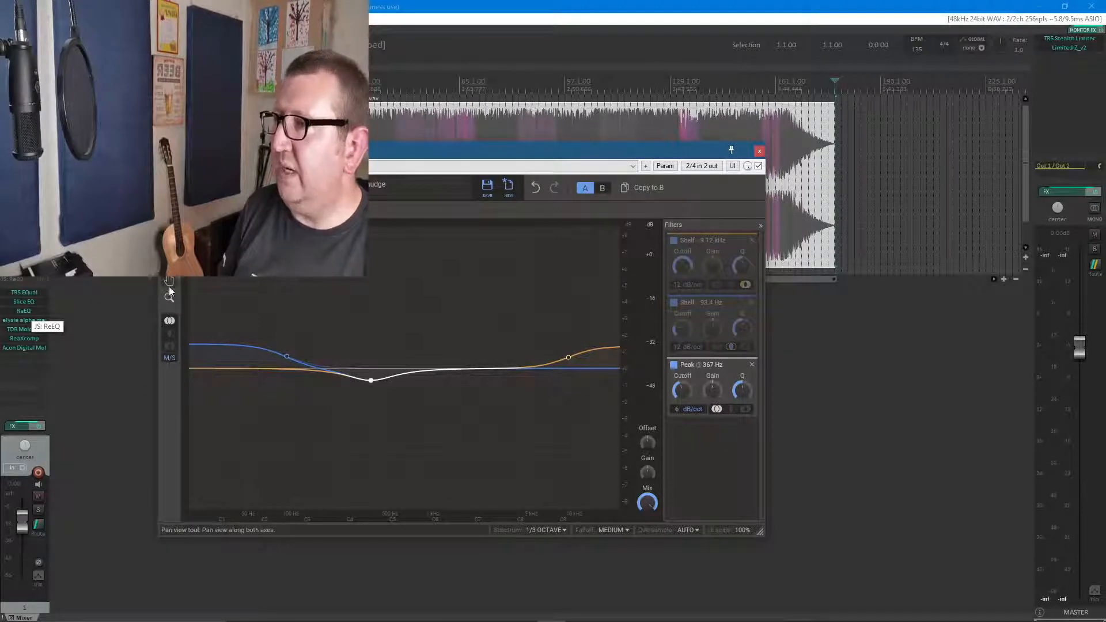
click(759, 152)
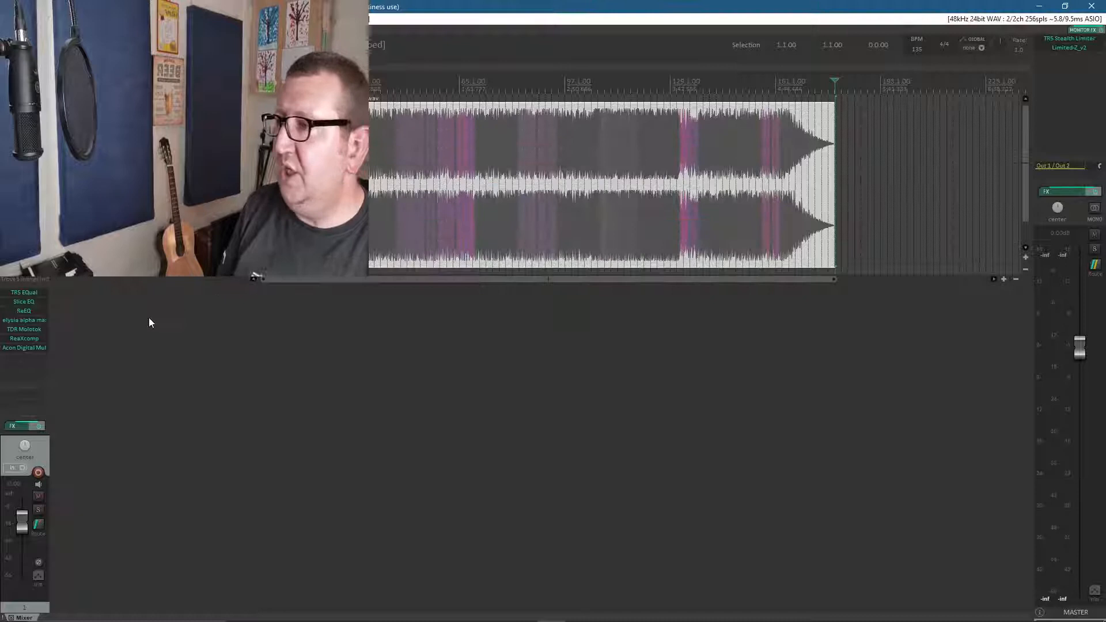
Open ReEQ and replace its low side band with a new peak boost of about 2.9 dB at 91.4 Hz
click(27, 313)
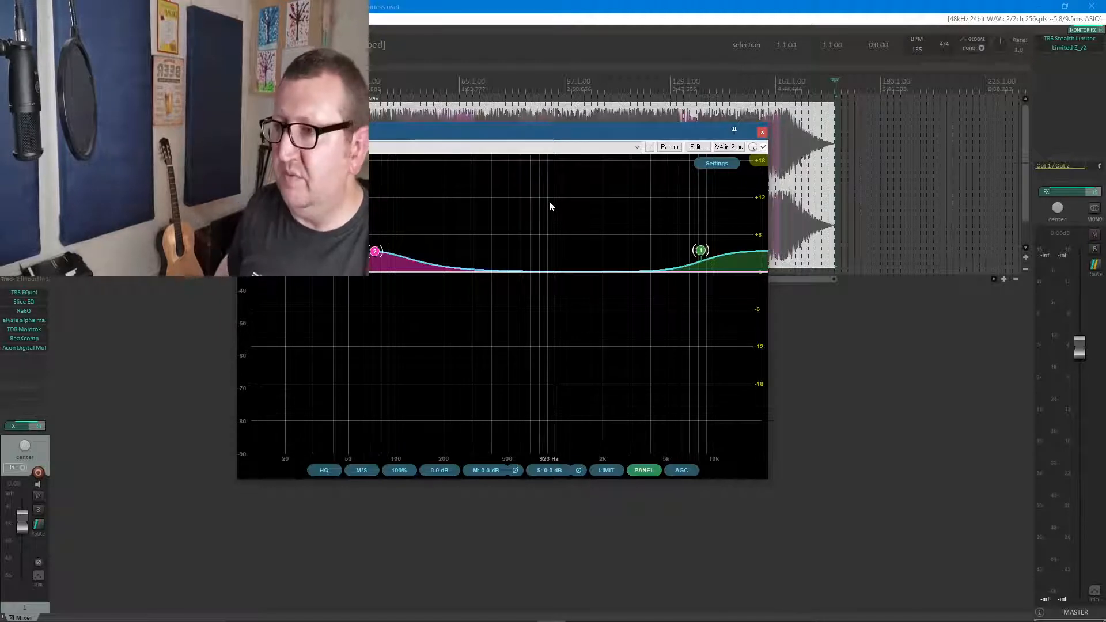
click(375, 252)
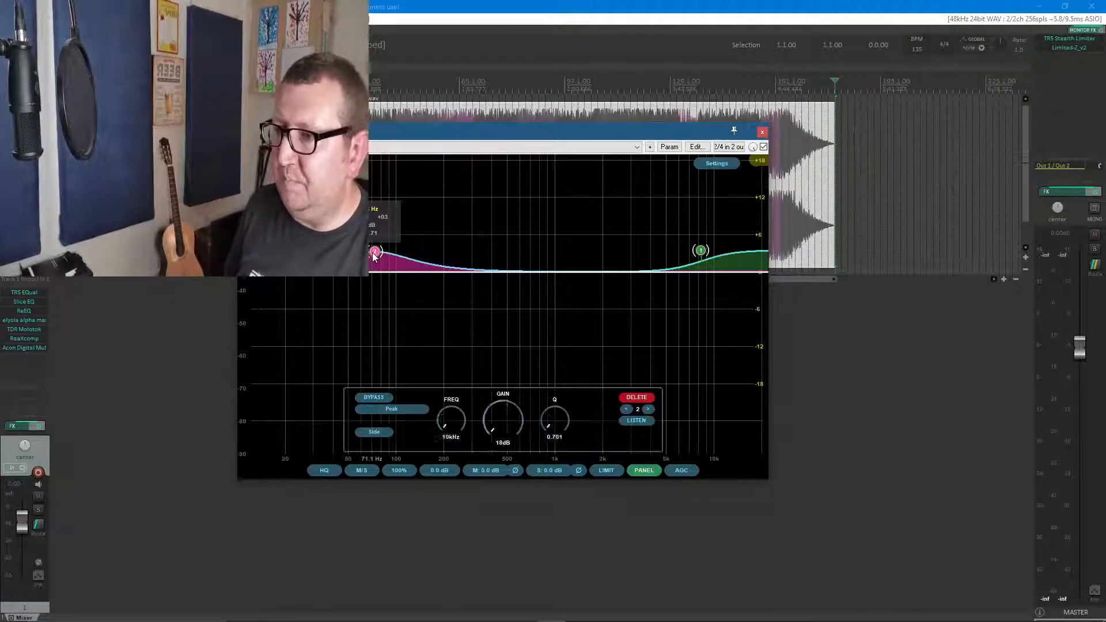
click(636, 398)
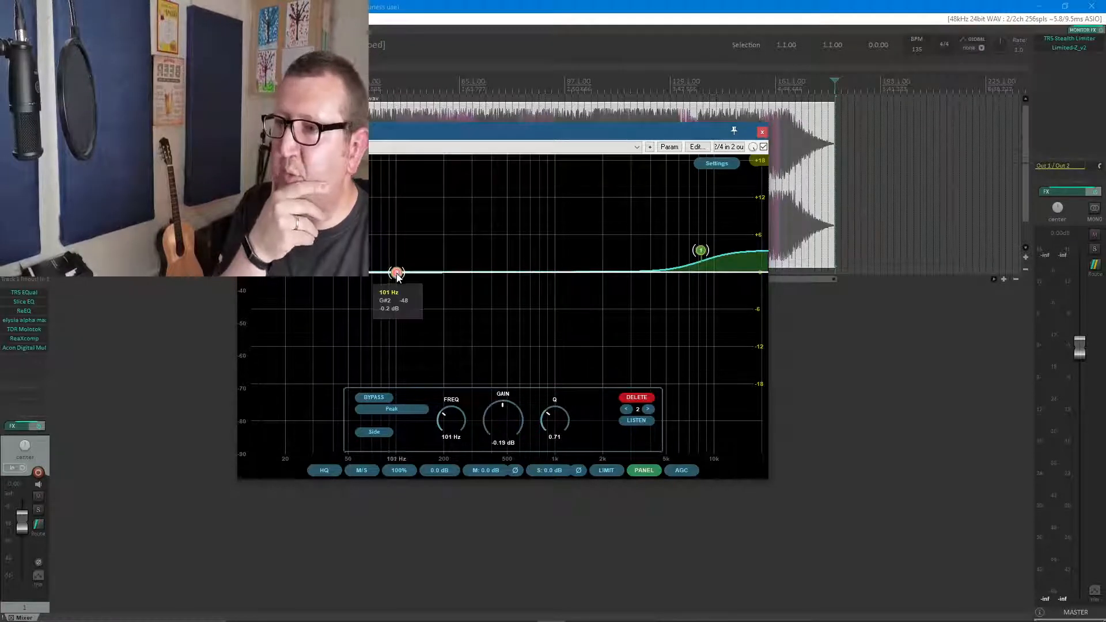
mouse_move(396, 271)
mouse_down()
mouse_move(394, 246)
mouse_move(391, 258)
mouse_up()
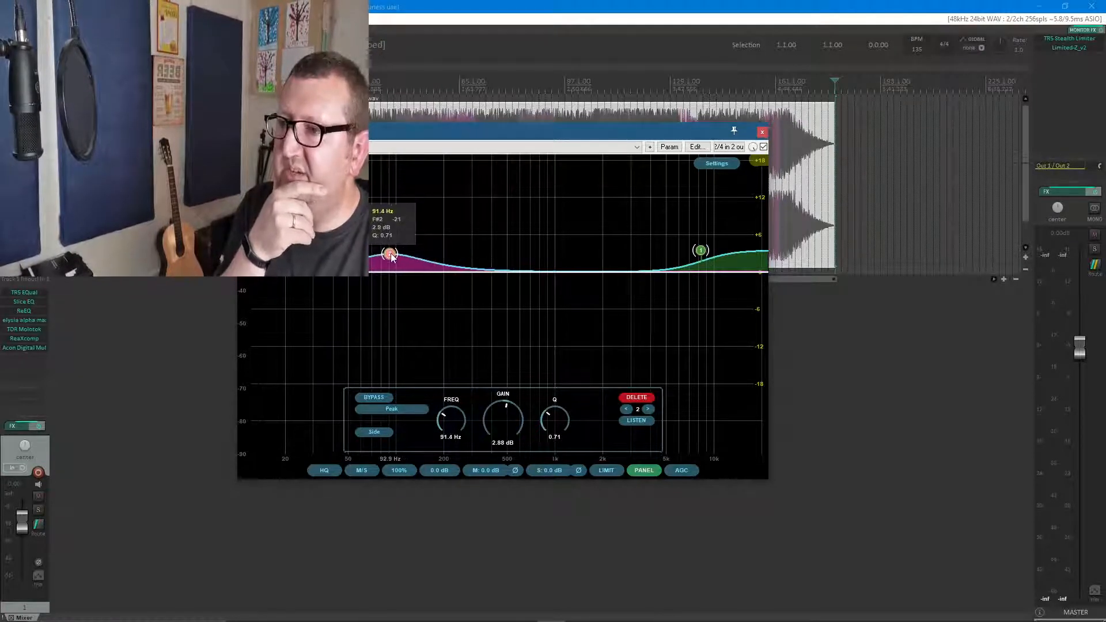
Review the filter types available for the low peak band and assign the band to the mid channel
click(395, 408)
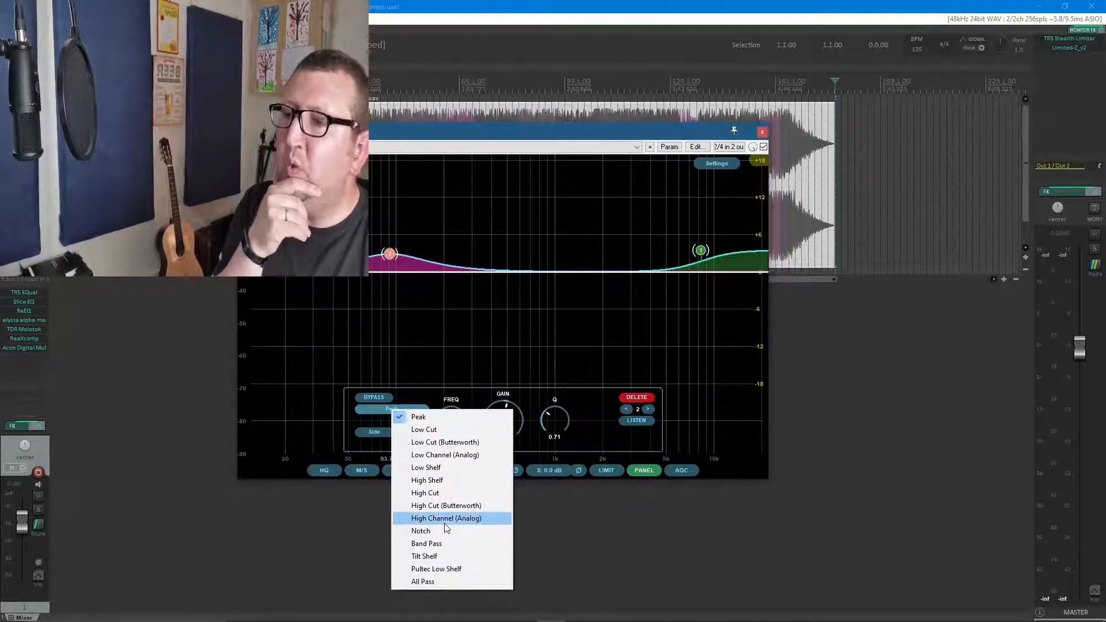
click(380, 432)
click(381, 432)
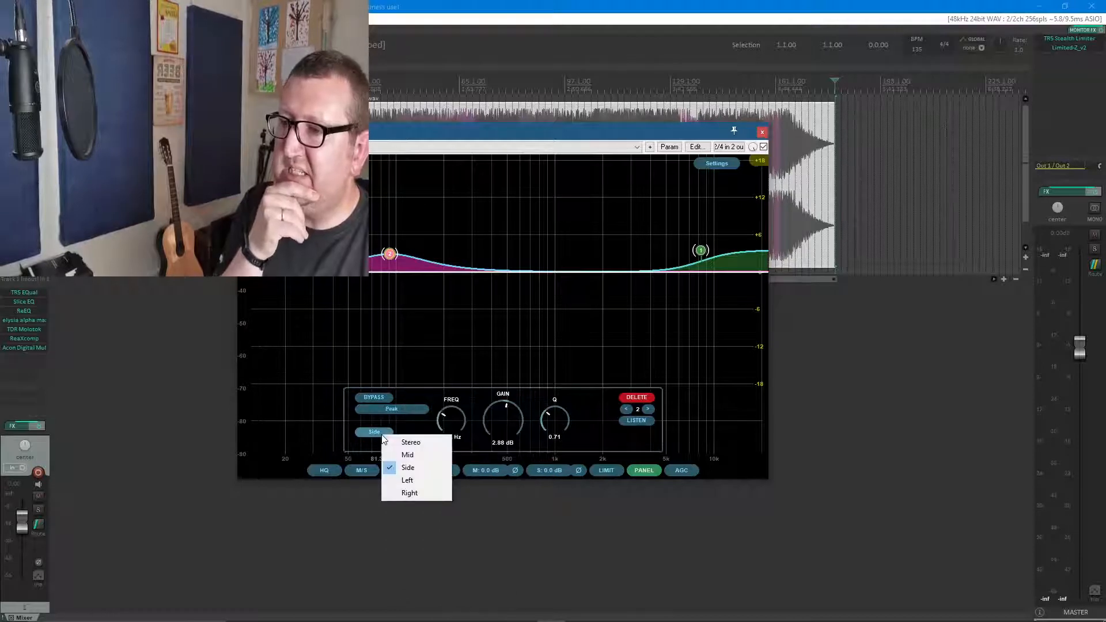
click(420, 453)
Set the low peak band to stereo, audition it in isolation and close the ReEQ window
click(376, 432)
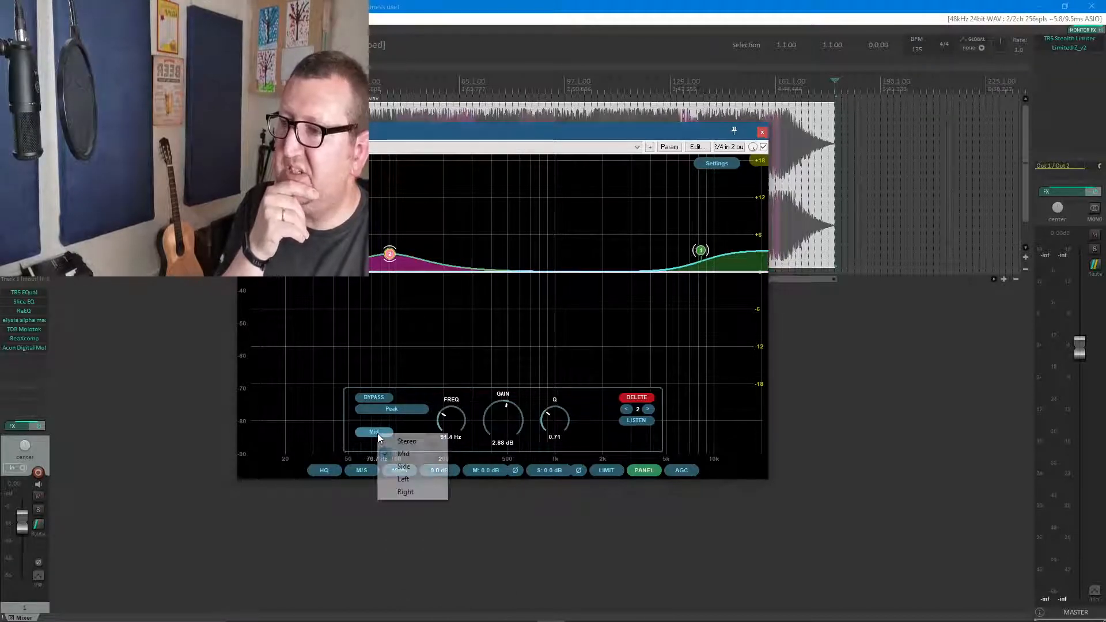
click(409, 441)
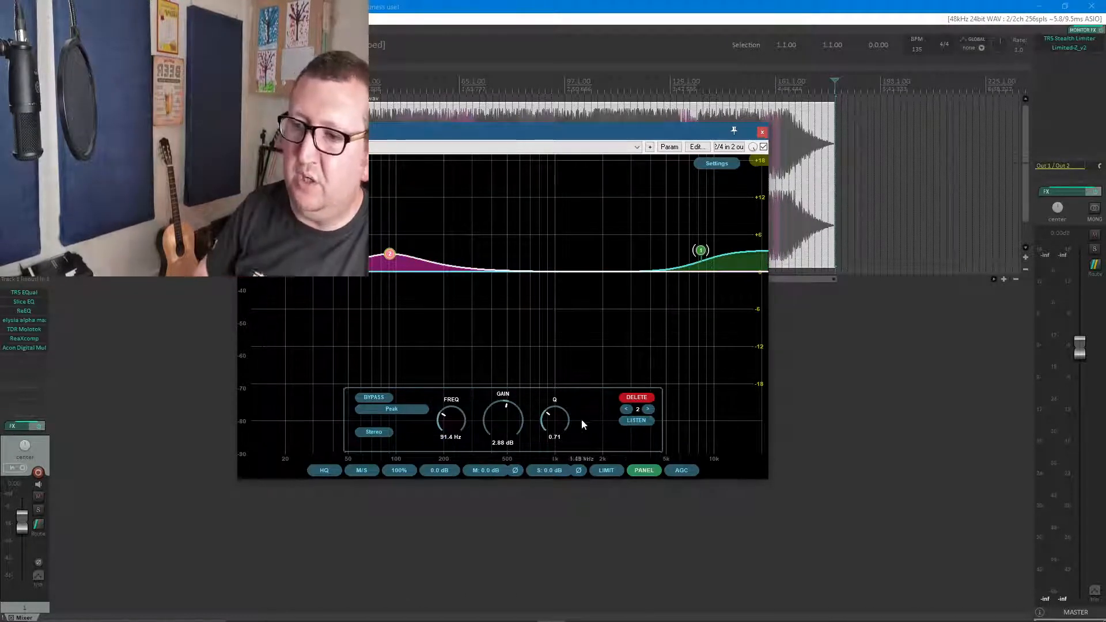
click(640, 421)
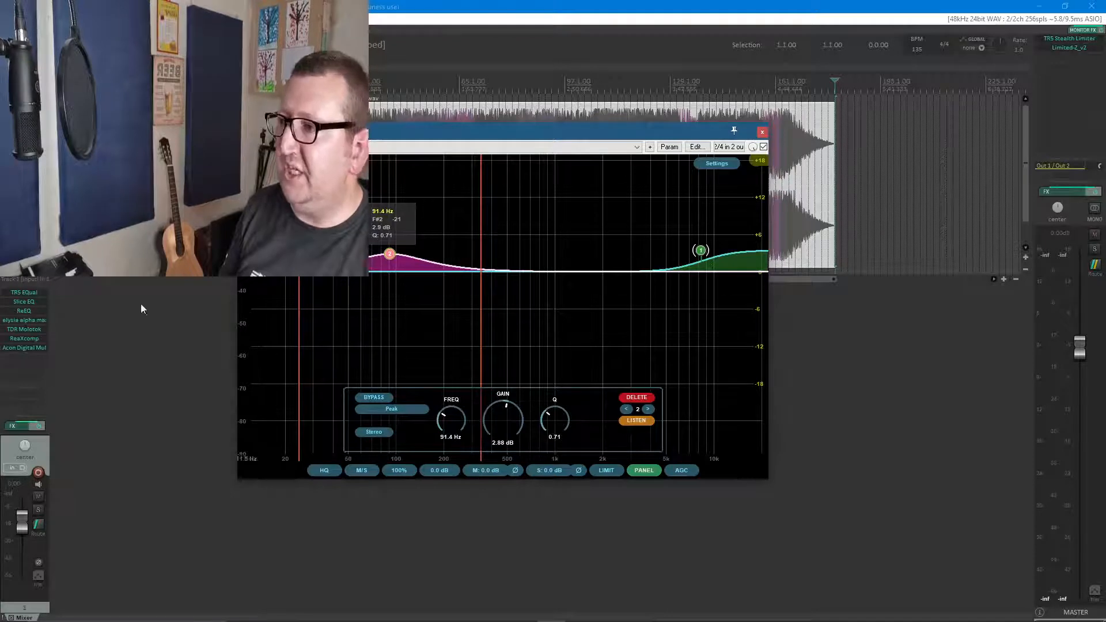
click(762, 132)
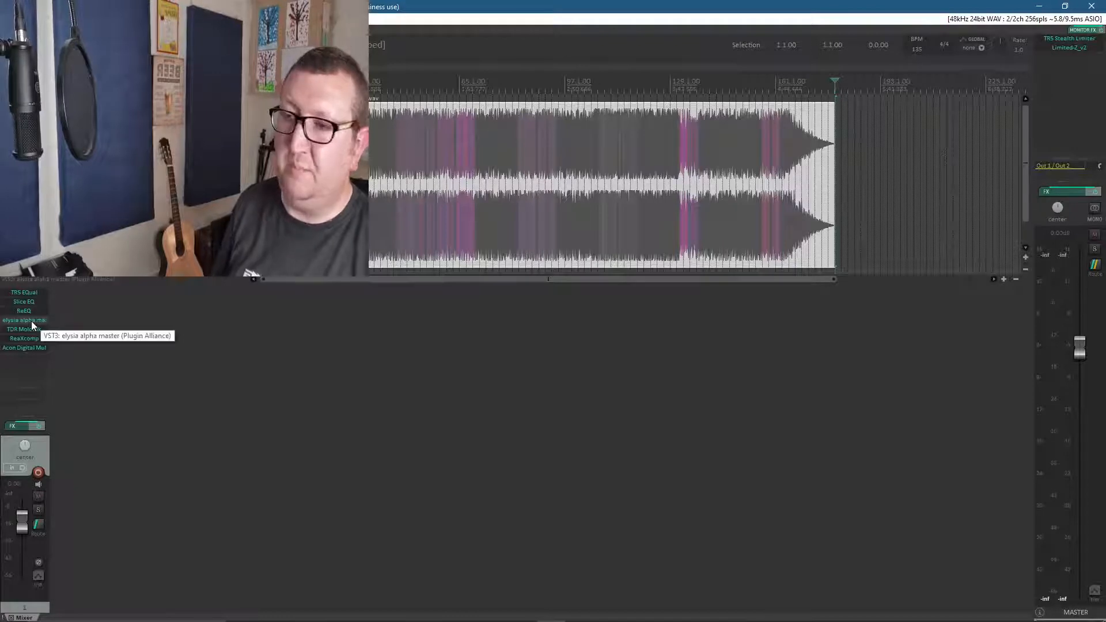
Open the elysia alpha master compressor from the track's effects, examine its controls and close its window
double_click(31, 320)
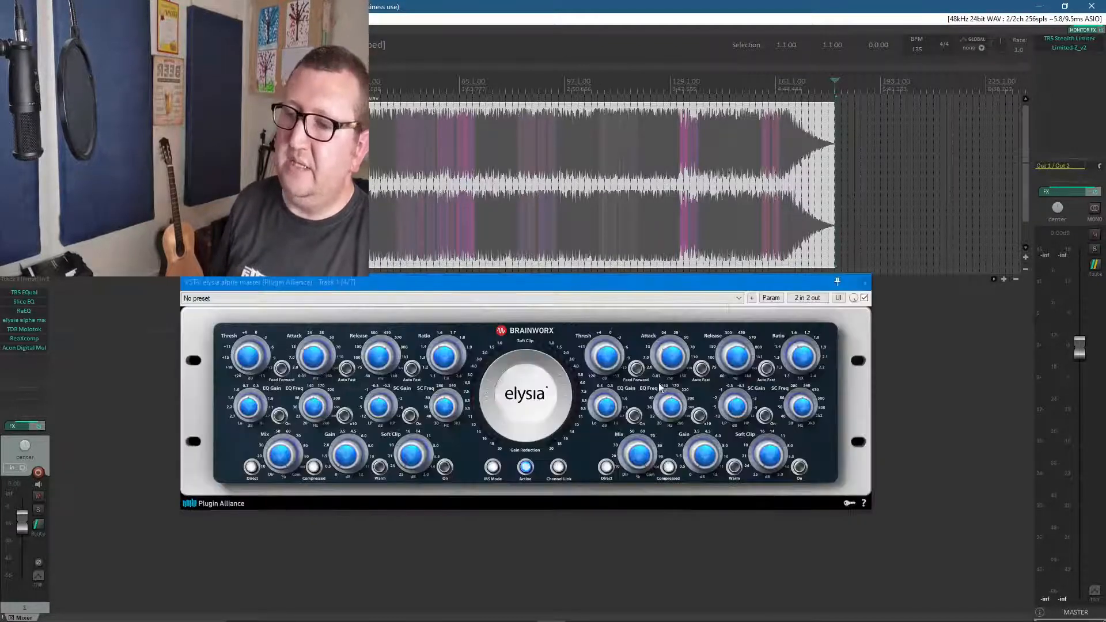
drag(538, 281, 537, 276)
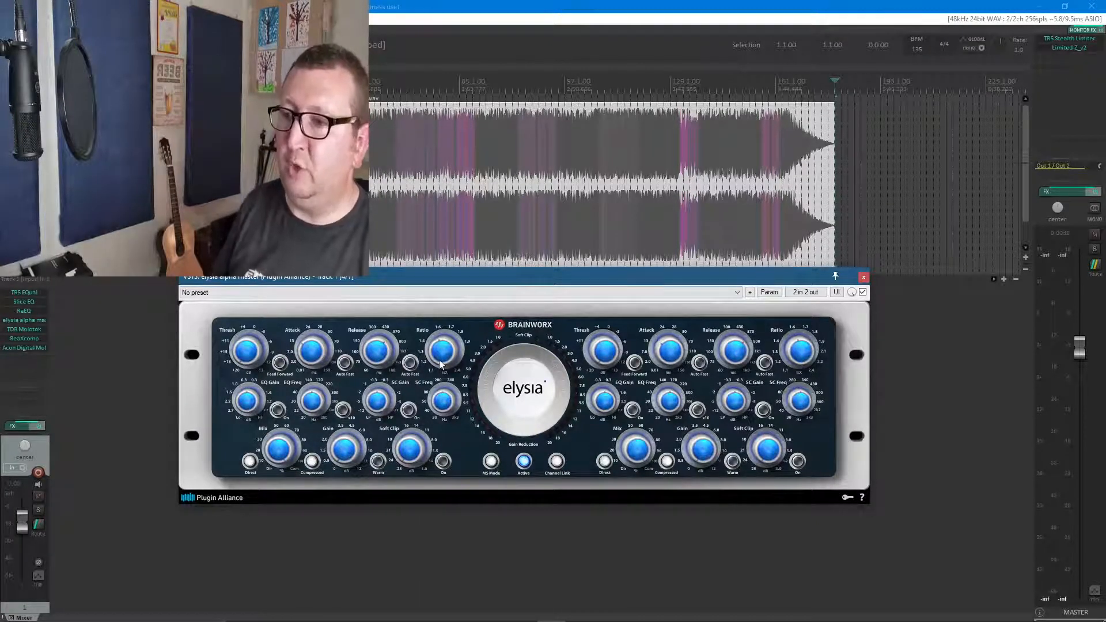
click(863, 278)
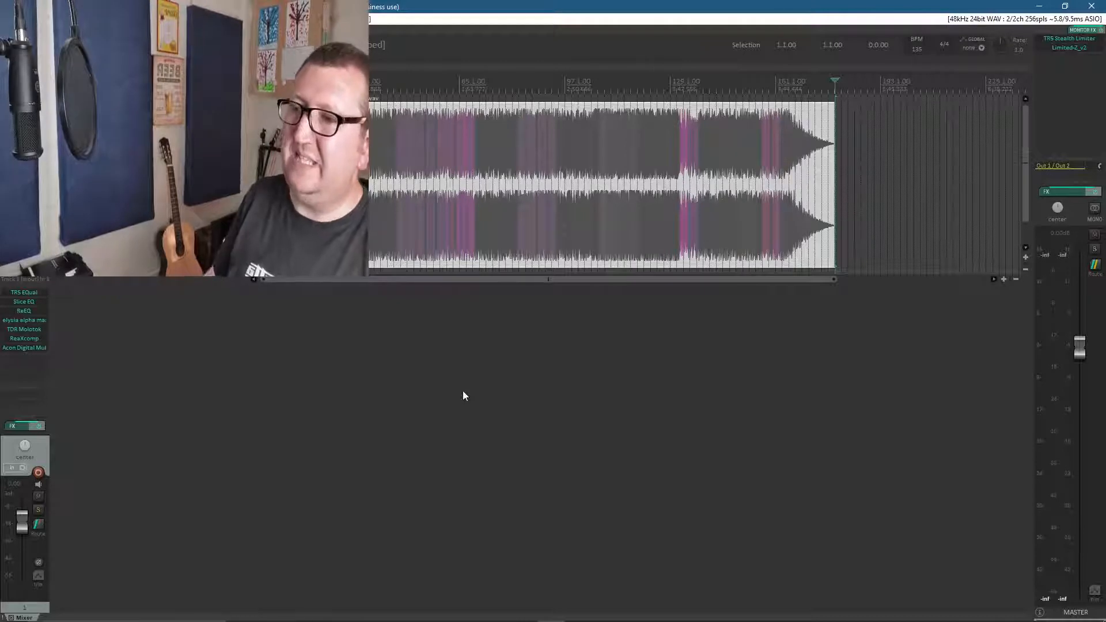
Open TDR Molotok, lower its threshold to -9.7 dB and close the plugin window
click(37, 329)
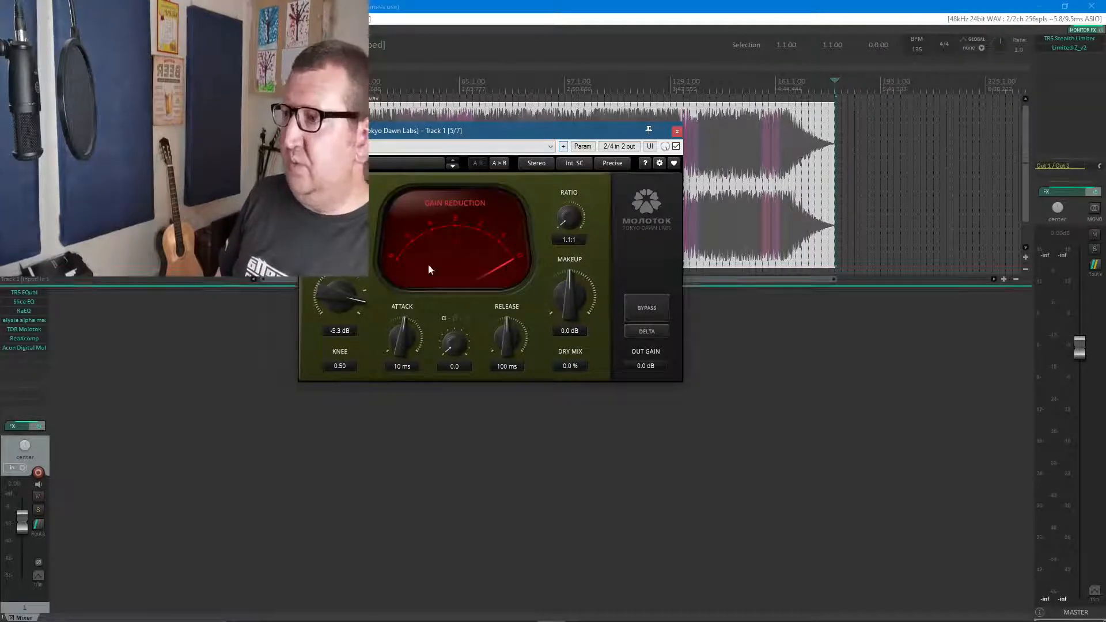
mouse_move(565, 221)
mouse_down()
mouse_move(567, 182)
mouse_move(567, 221)
mouse_up()
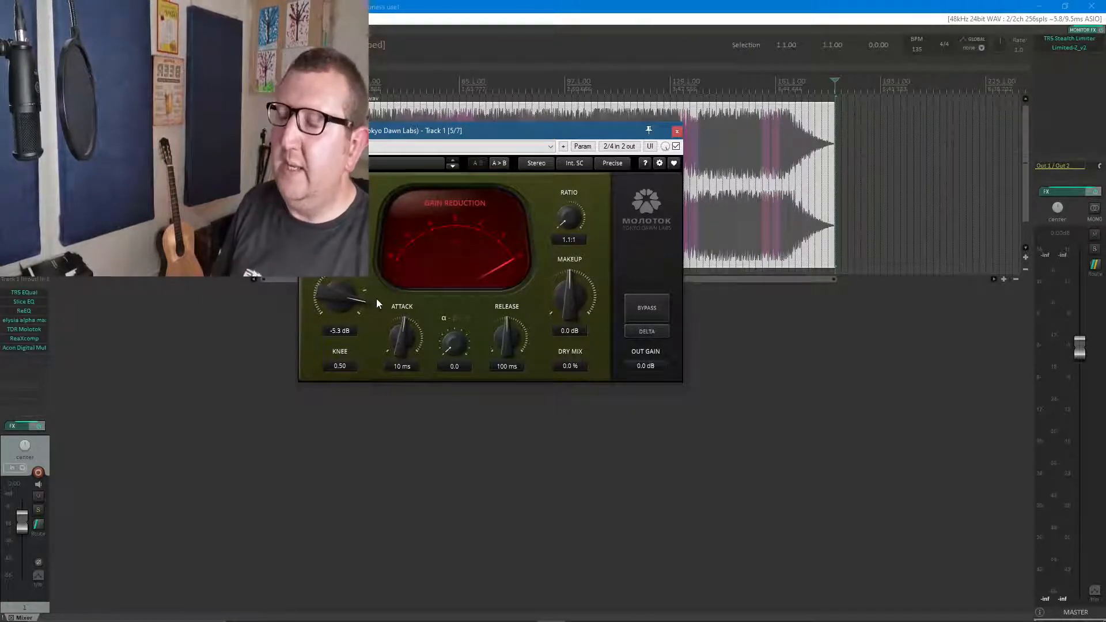
drag(337, 294, 337, 328)
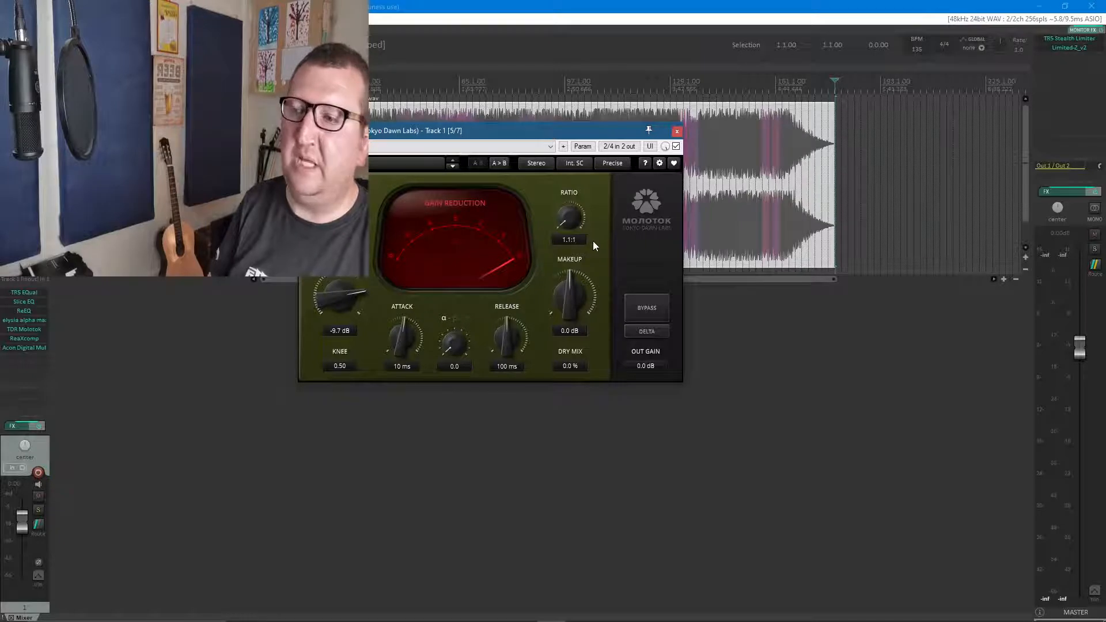
click(677, 132)
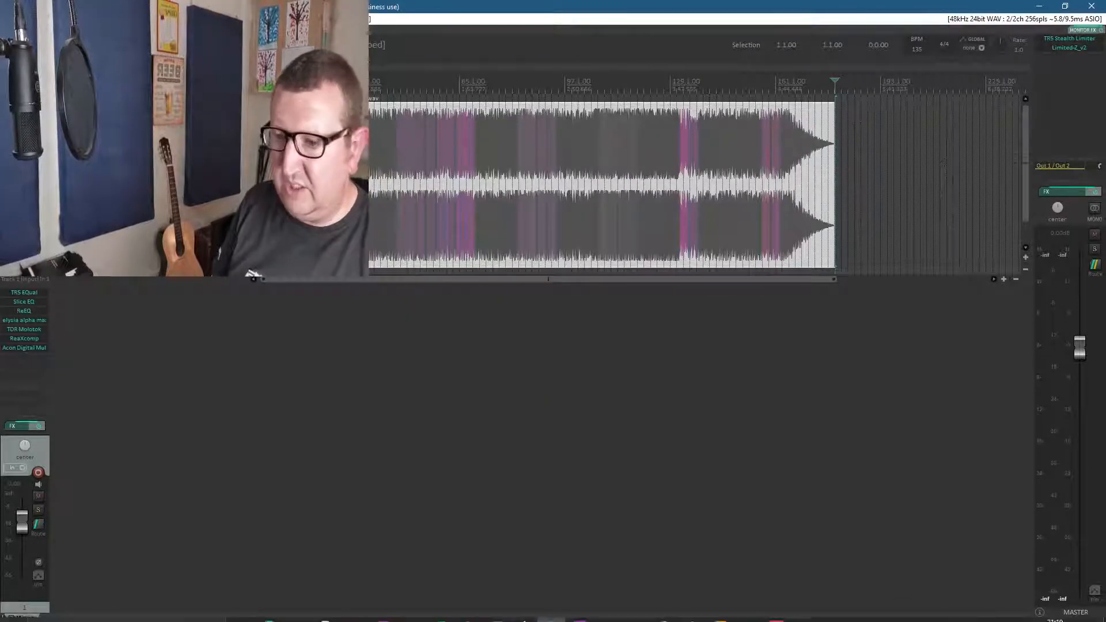
Switch to OBS, show the Full Face and Dialogue scene and return to REAPER
click(664, 612)
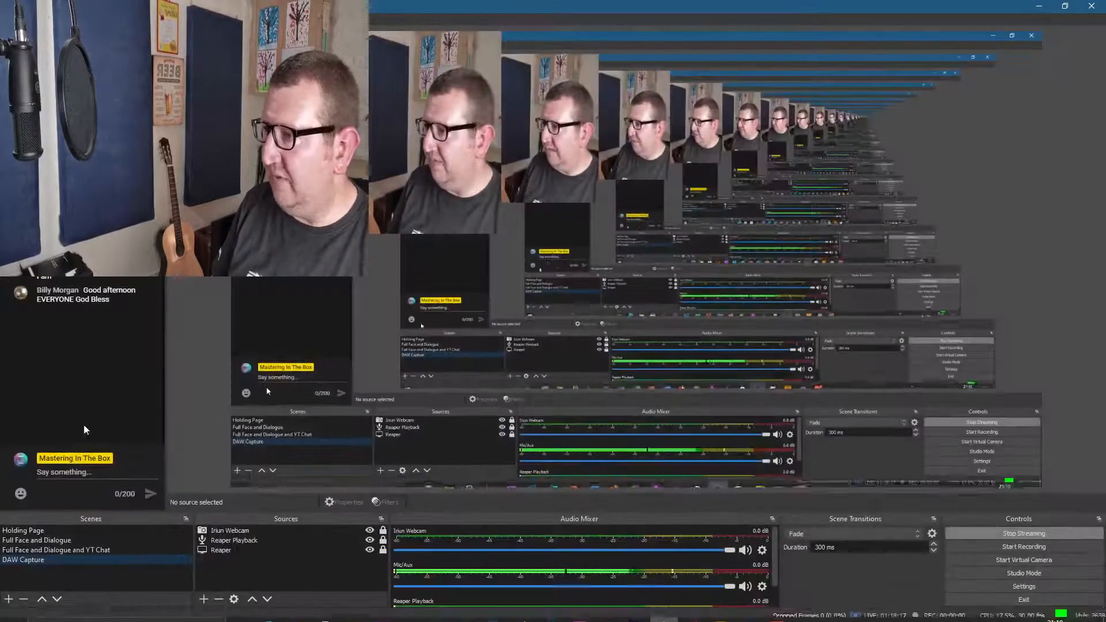
click(37, 541)
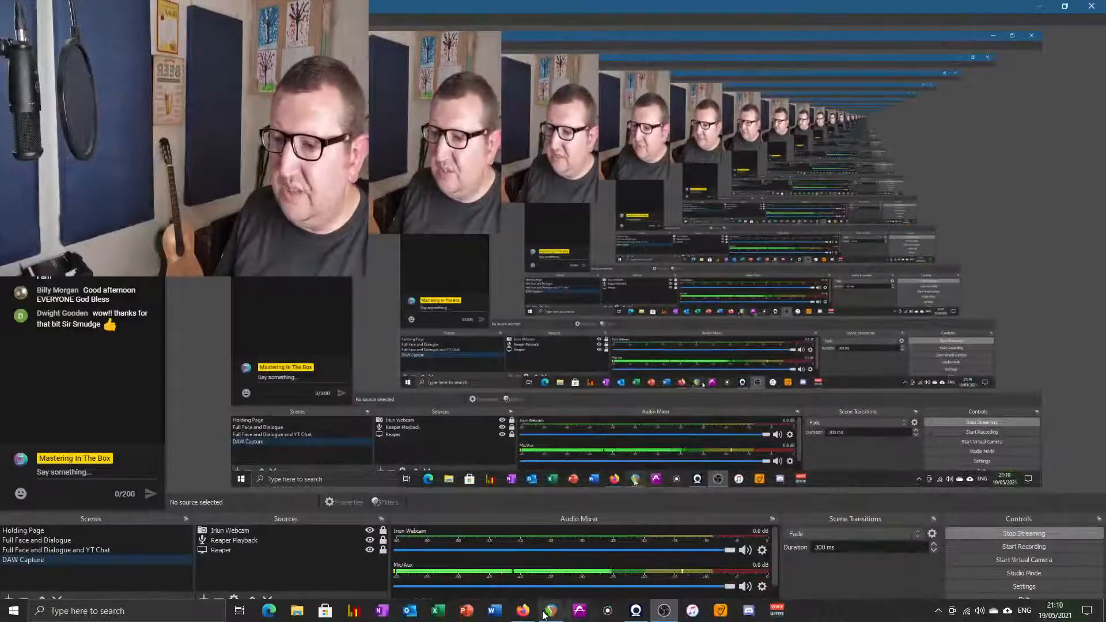
click(547, 612)
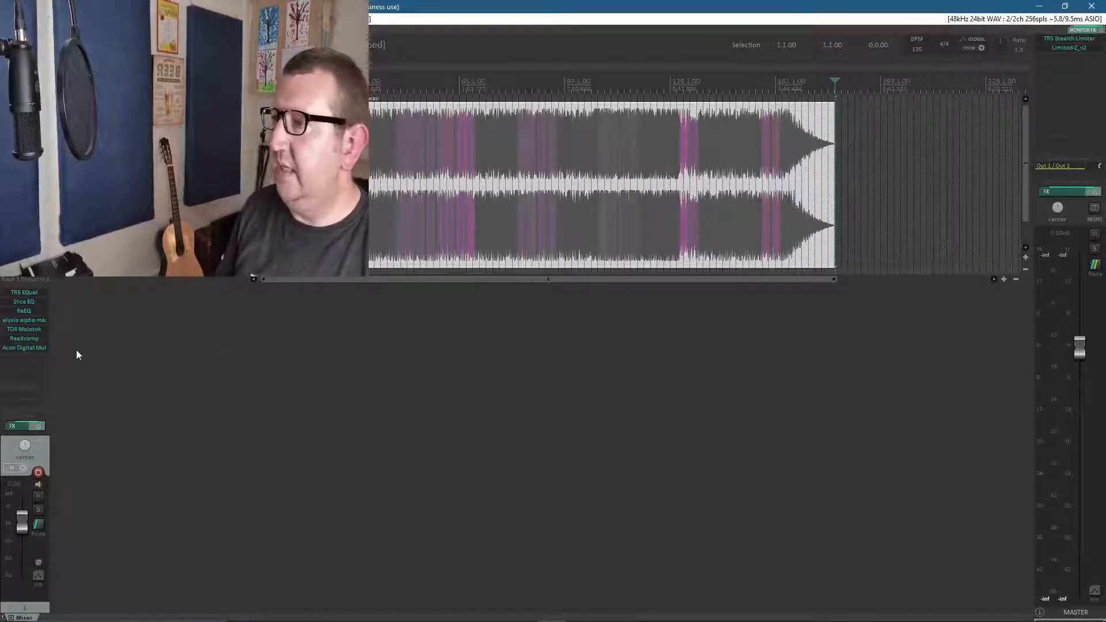
View ReaXcomp briefly and review the phase mode options in Acon Digital Multiband Dynamics, closing both plugin windows
click(33, 340)
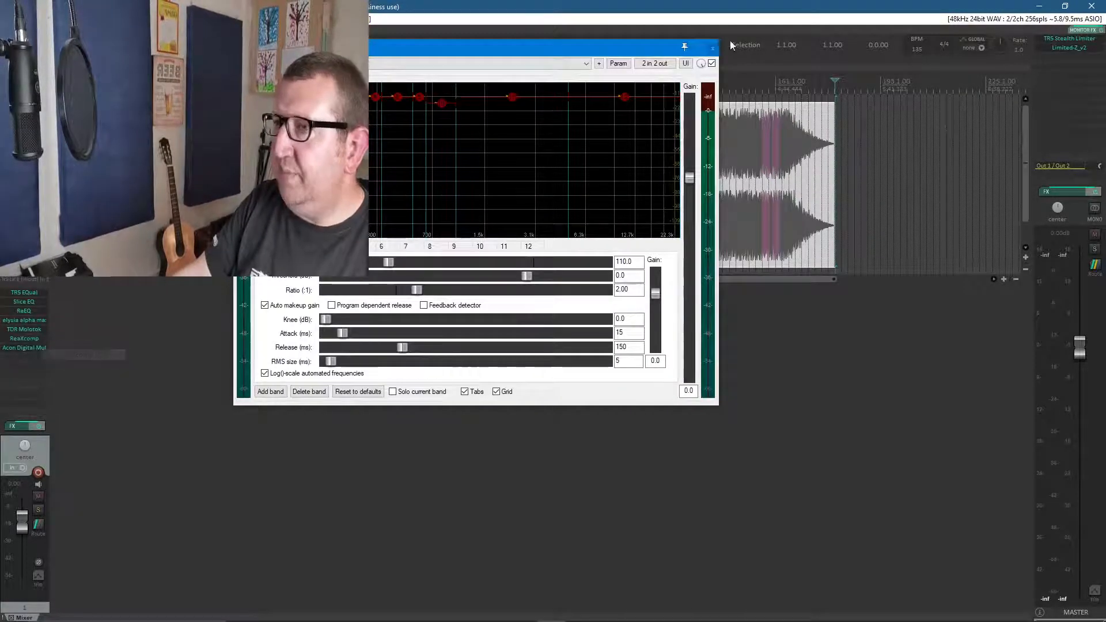
click(33, 340)
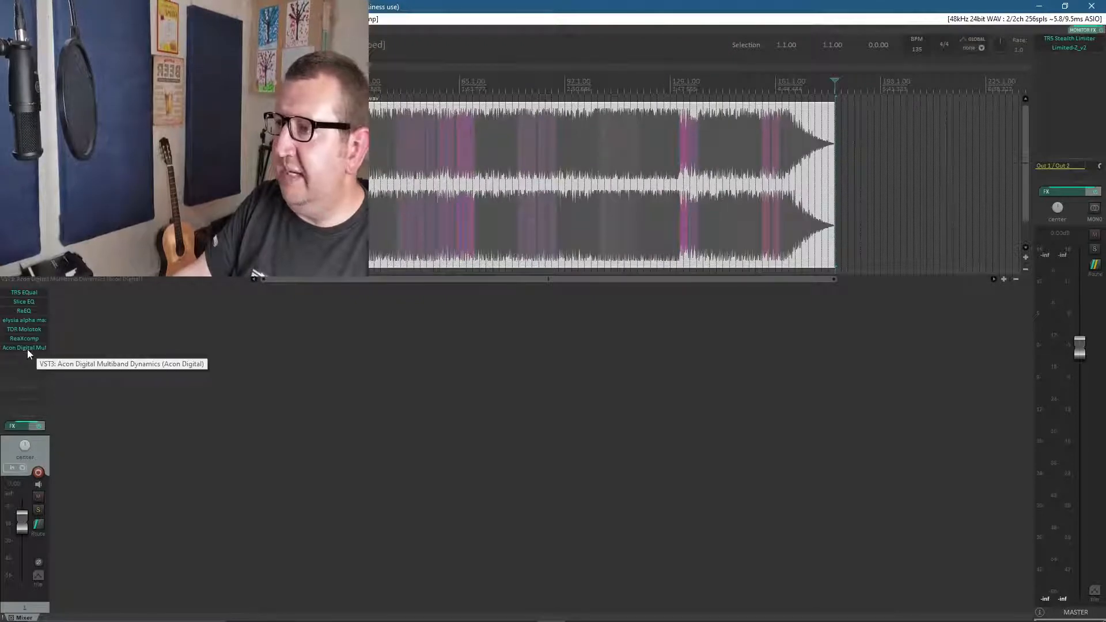
click(27, 350)
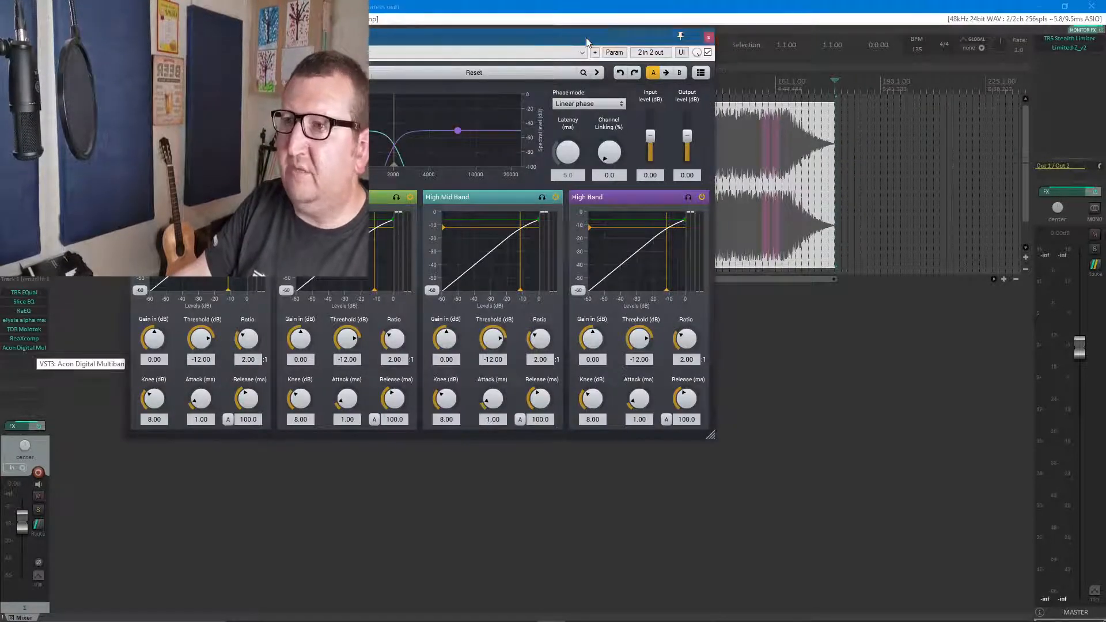
drag(585, 37, 692, 45)
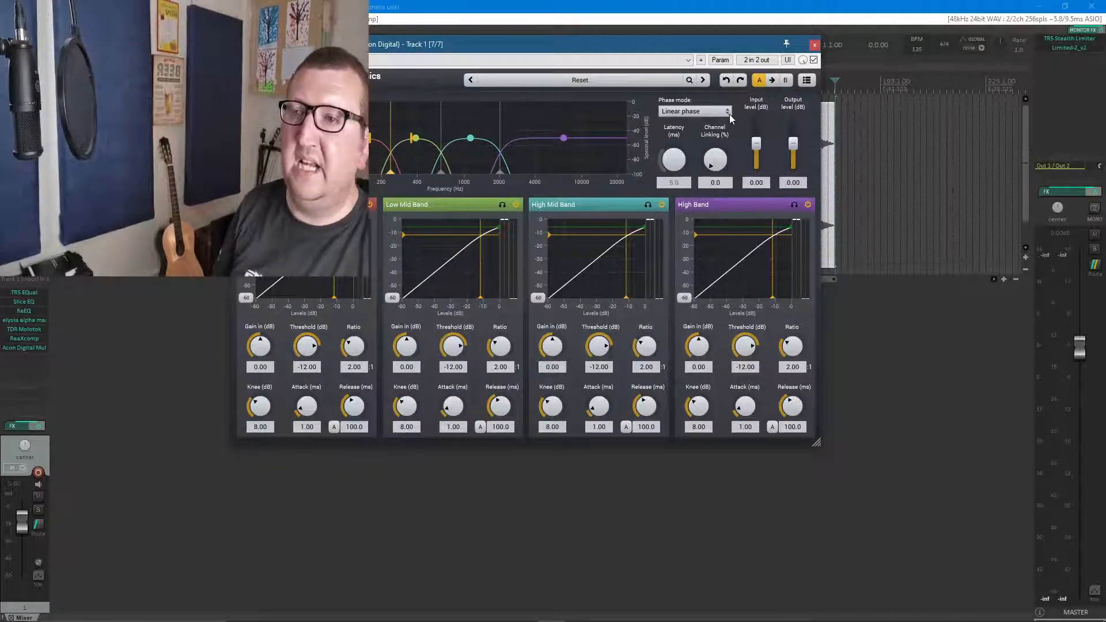
click(695, 112)
click(703, 110)
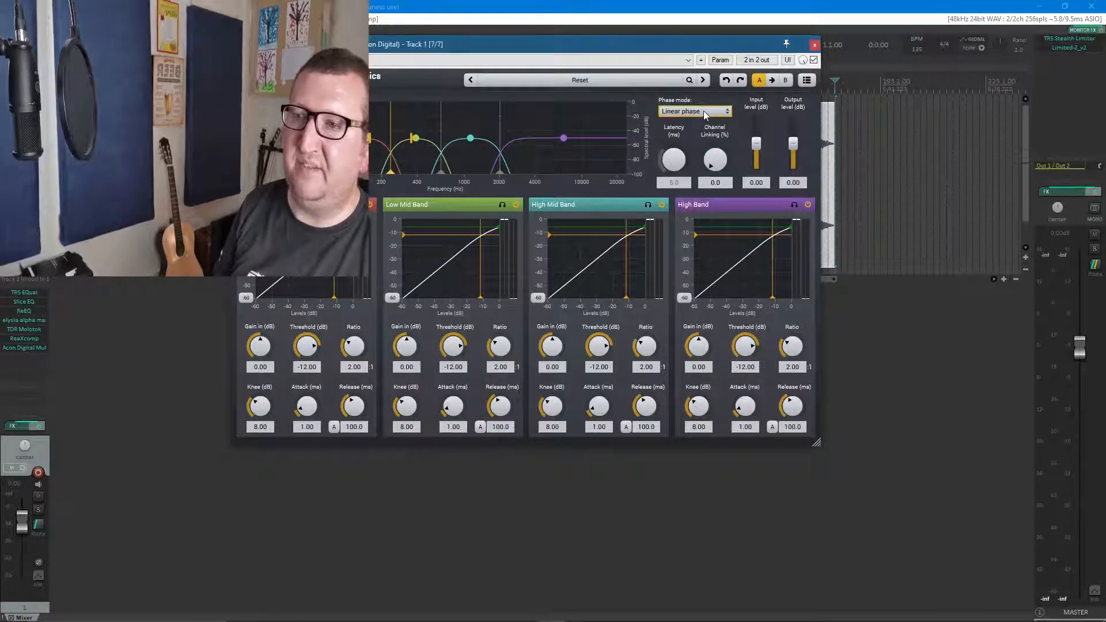
click(815, 44)
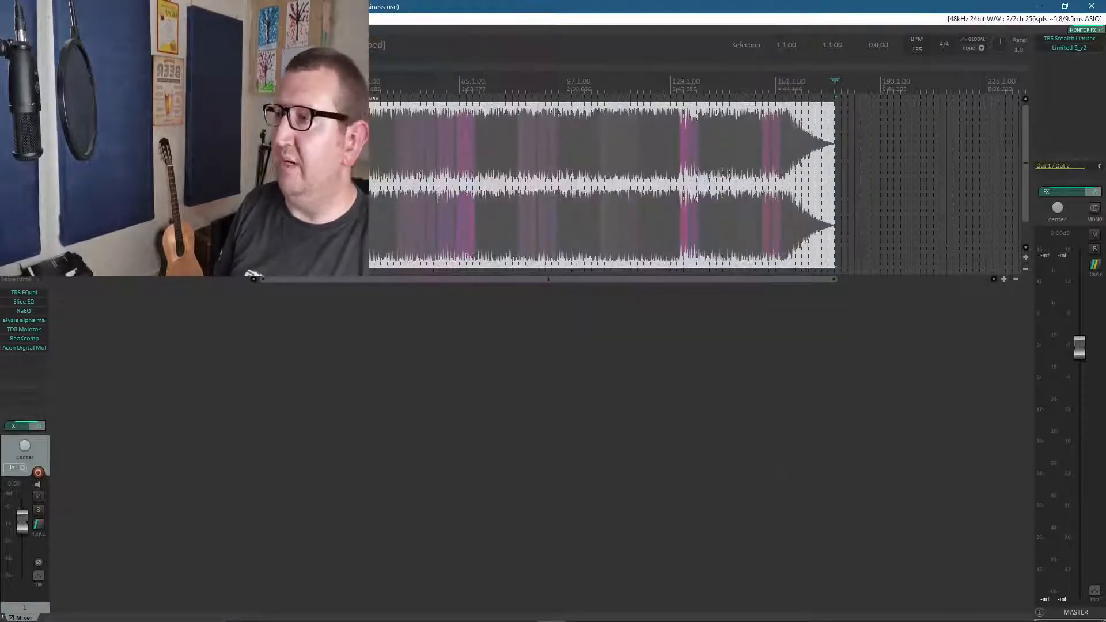
Open ReaXcomp and delete most of its compressor bands, starting from band 12
click(33, 337)
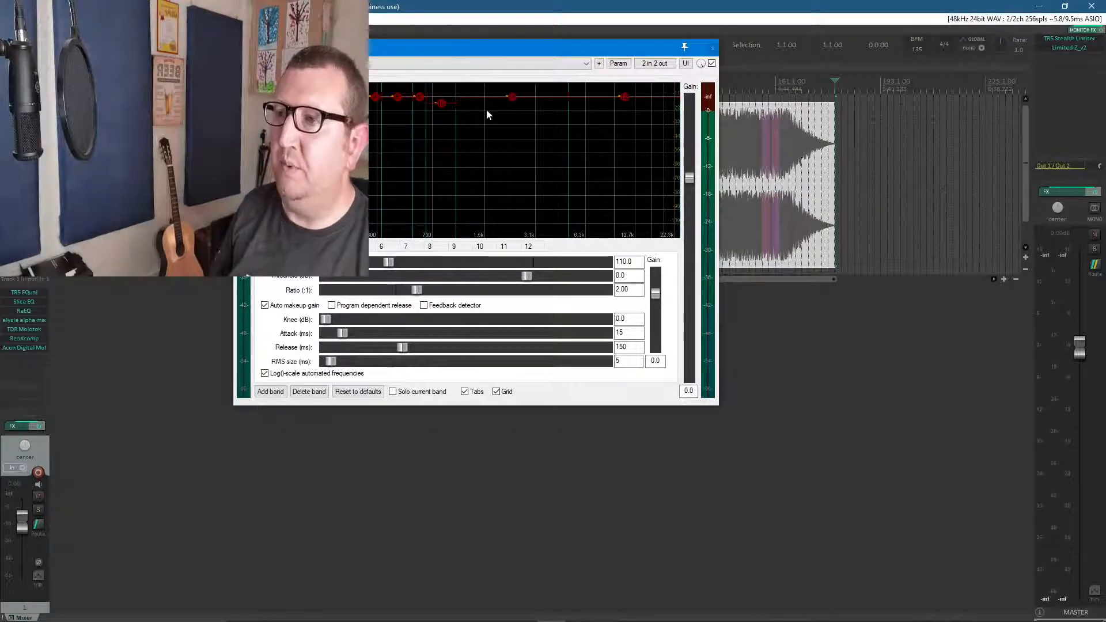
click(528, 246)
click(313, 393)
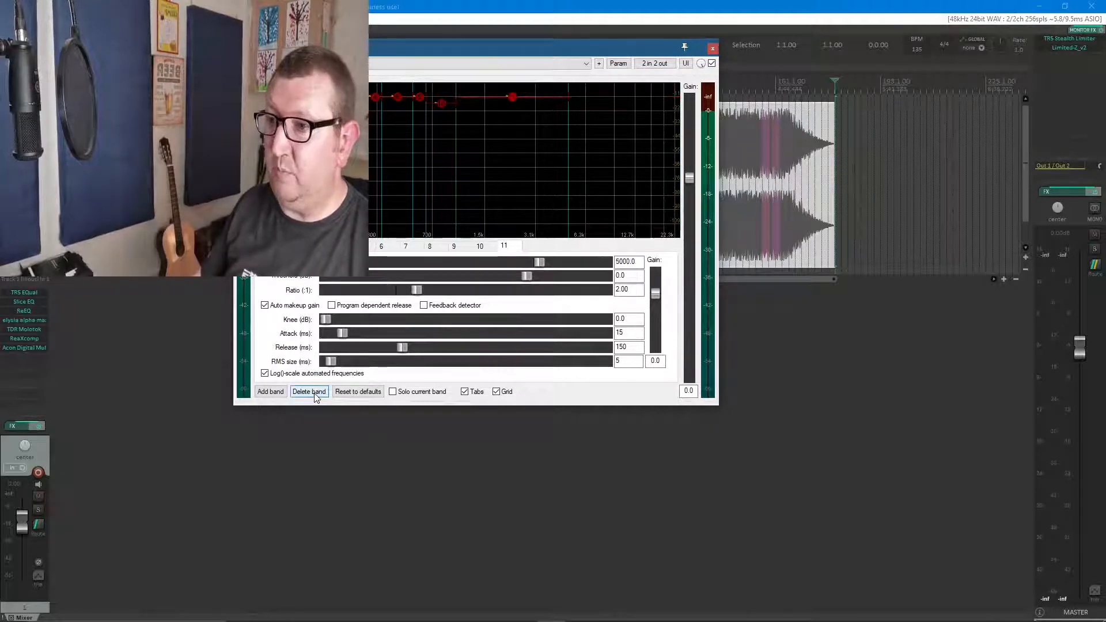
click(313, 393)
click(314, 393)
click(313, 393)
click(313, 393)
click(314, 393)
click(314, 393)
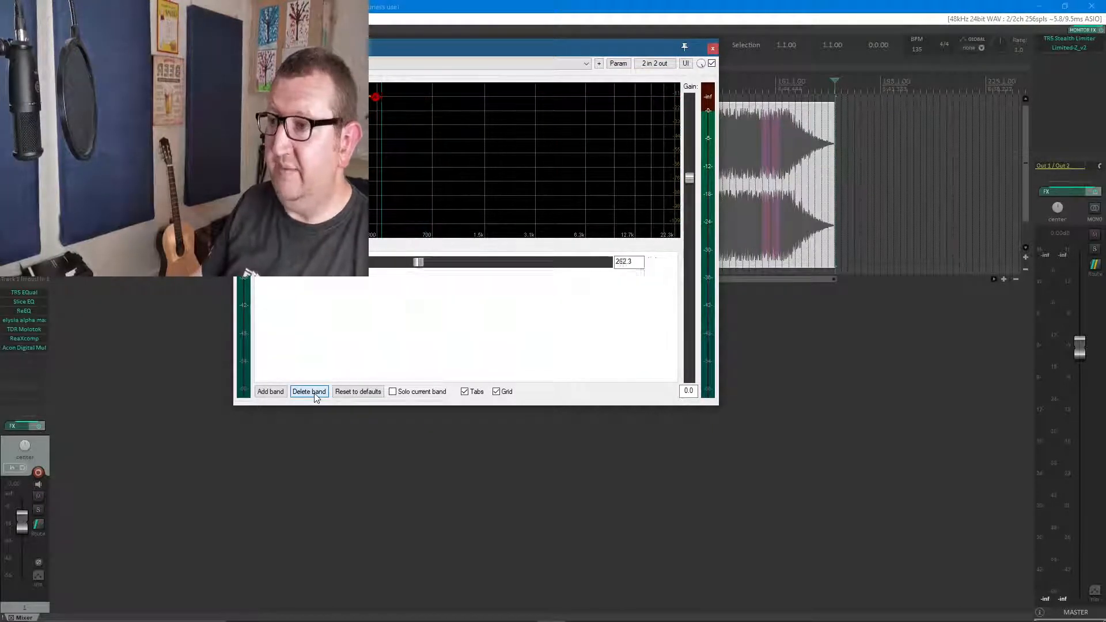
click(313, 393)
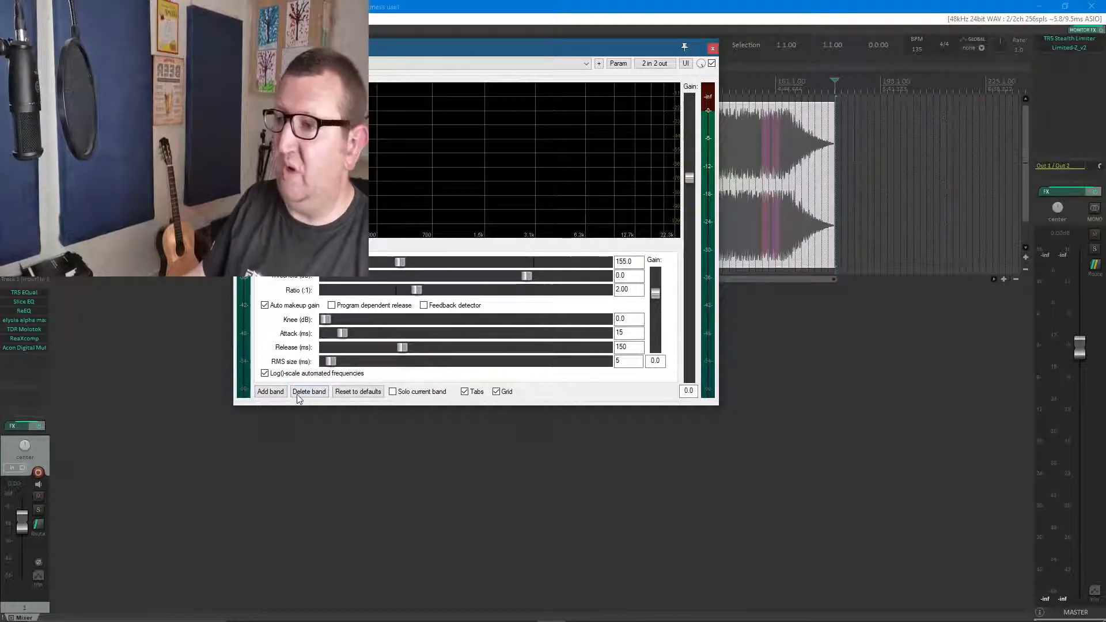
Add compressor bands up to band 12, set that band's ratio to 2.33 and close the ReaXcomp window
click(271, 393)
click(271, 392)
click(271, 392)
click(271, 393)
click(271, 392)
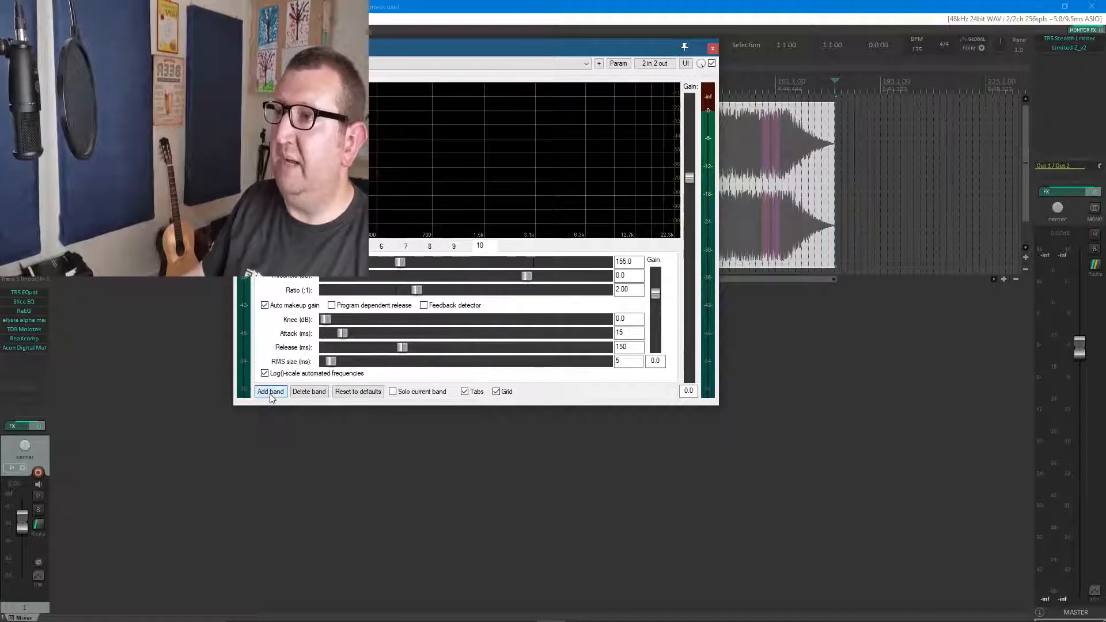
click(271, 393)
click(271, 393)
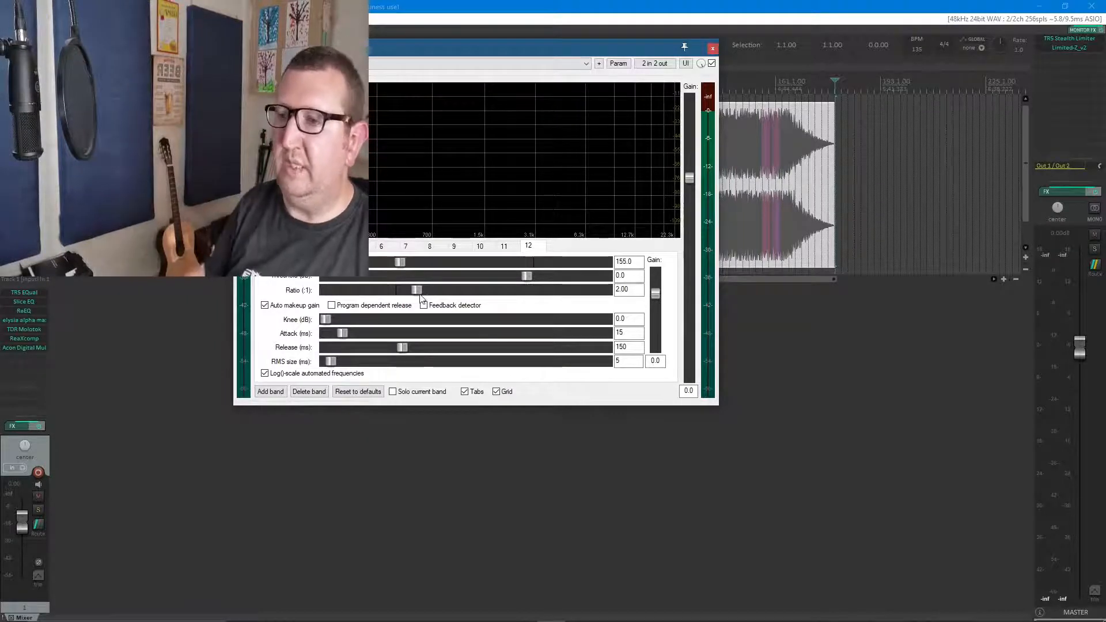
drag(416, 289, 420, 291)
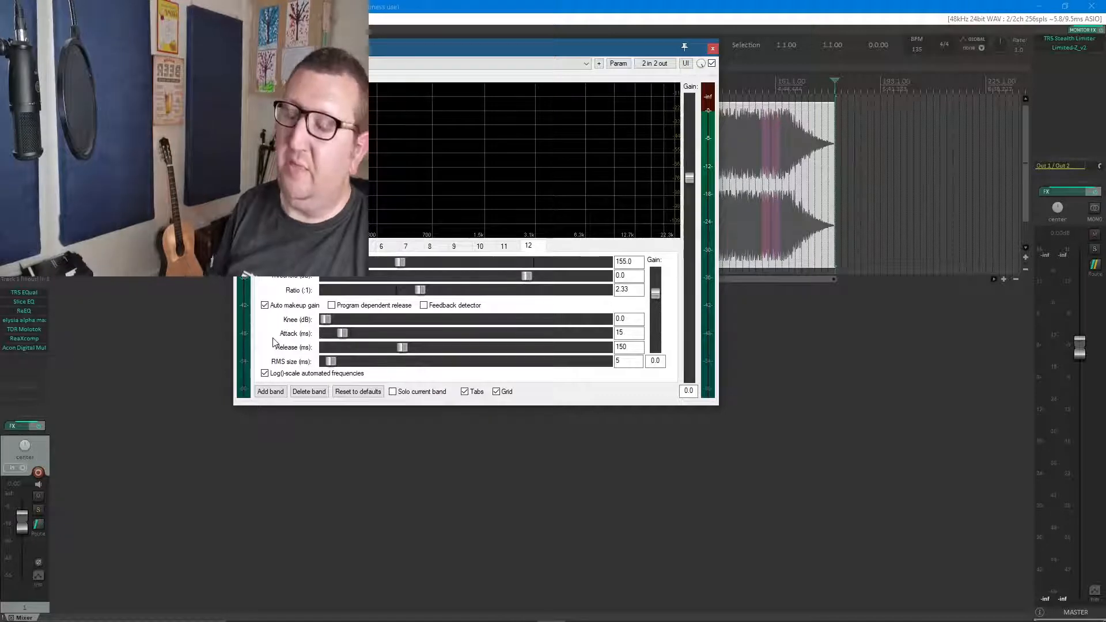
click(714, 50)
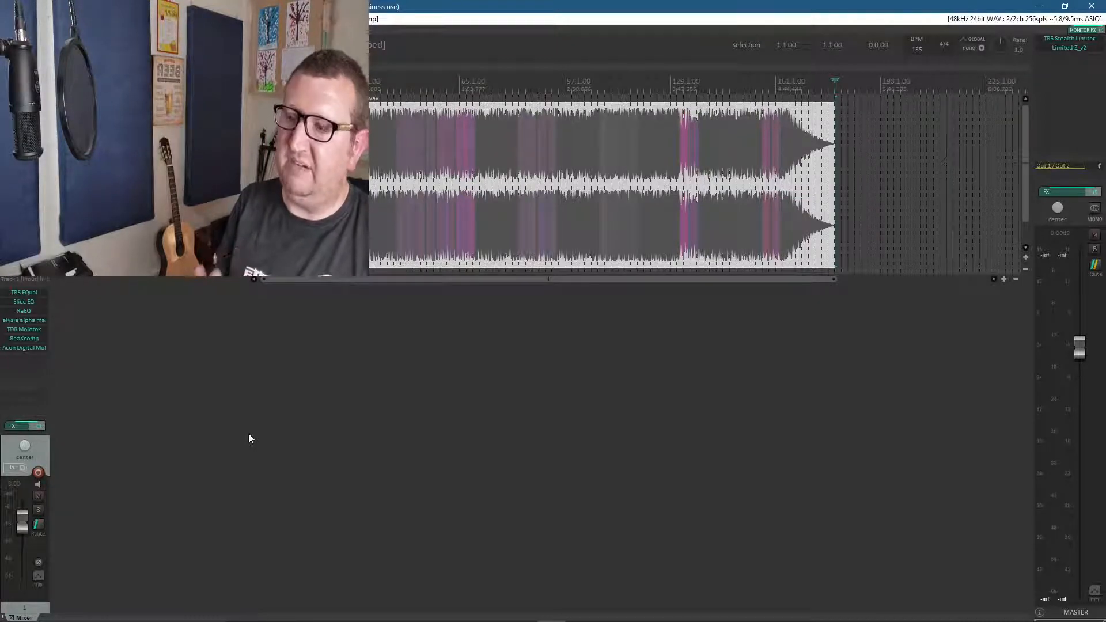
Close REAPER without saving the project and switch the OBS scene to Full Face and Dialogue
click(1093, 5)
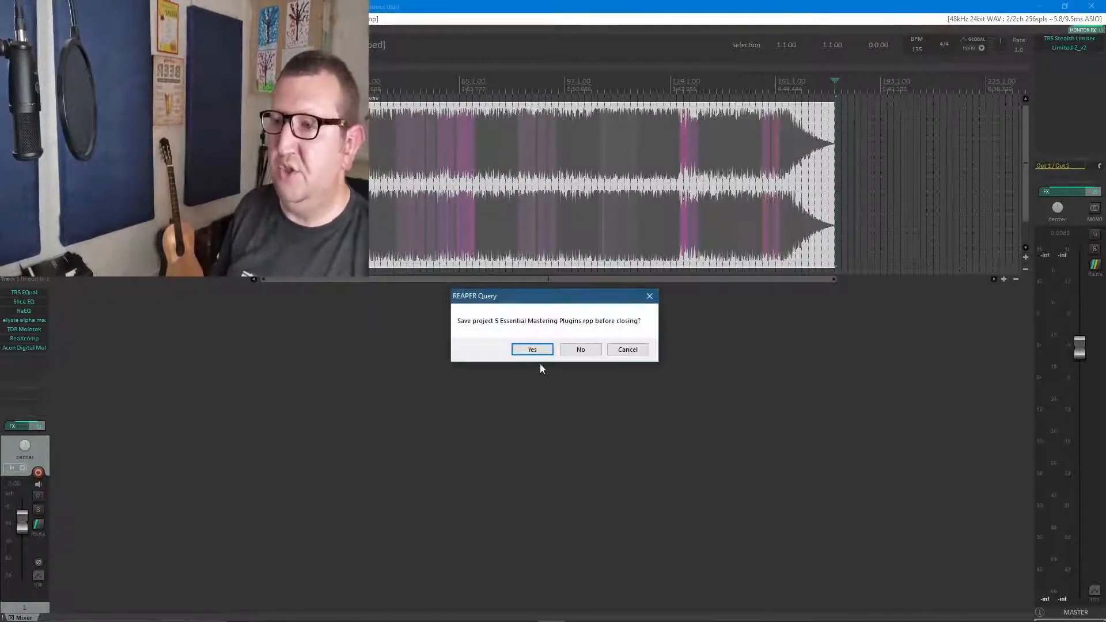
click(581, 350)
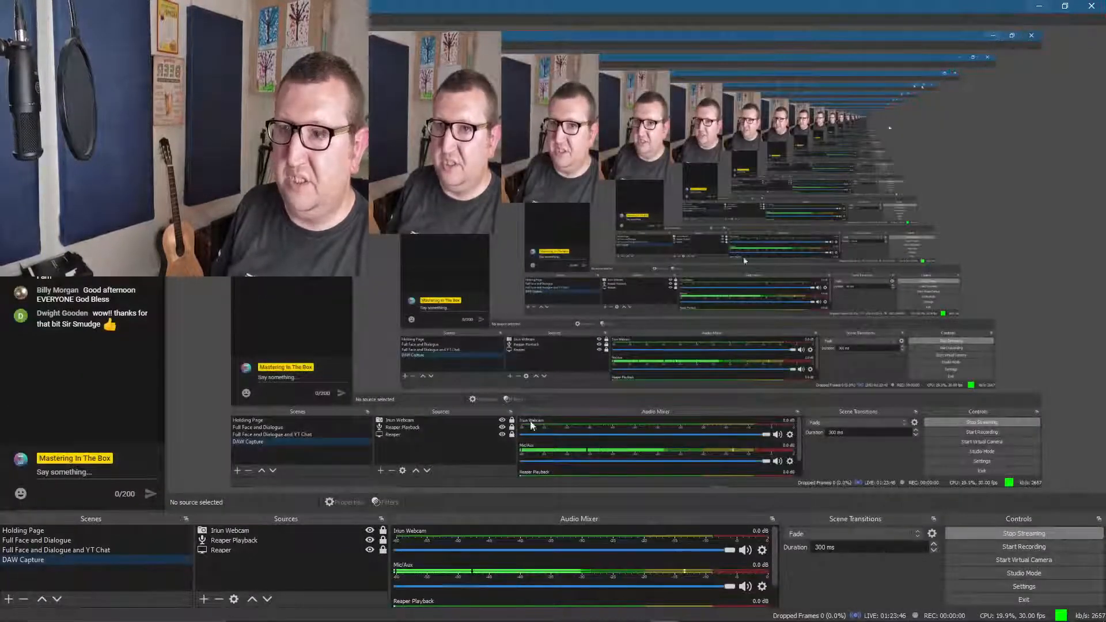
click(48, 540)
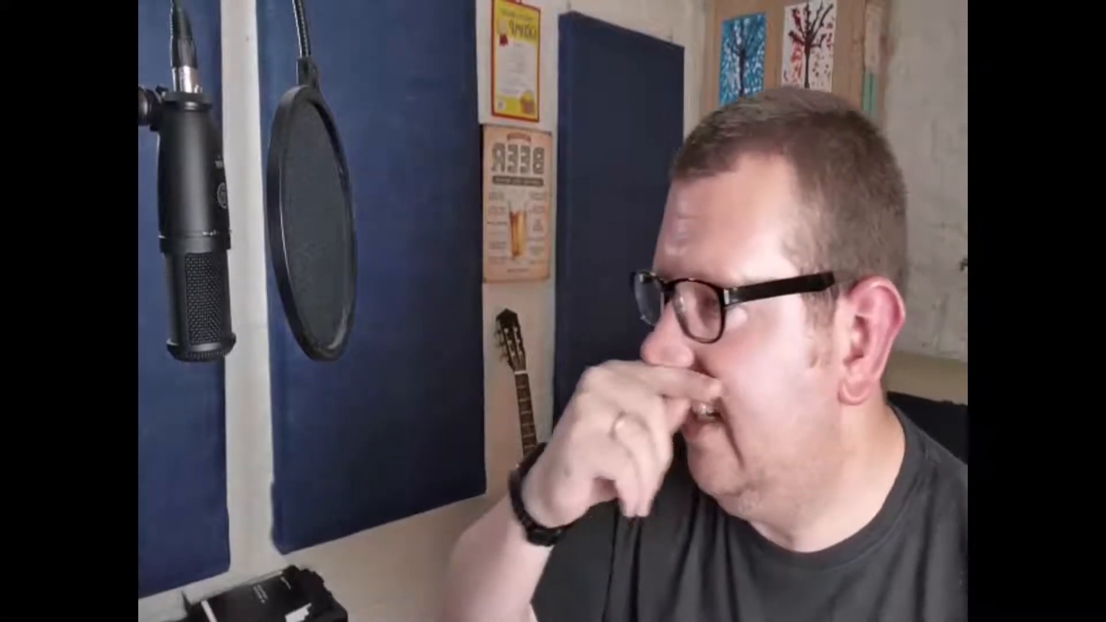